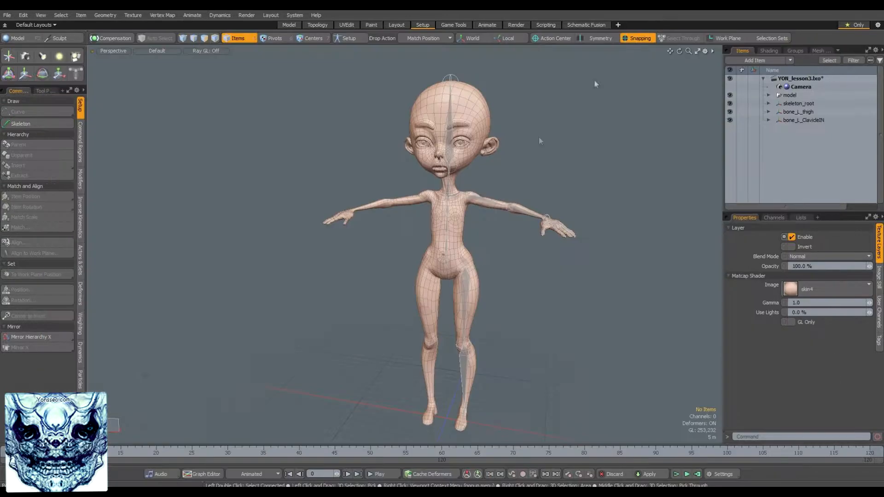
Enter setup mode and mirror the hierarchy of the left clavicle bone across X.
left_click_drag(450, 198, 362, 158, "ctrl+alt")
left_click(352, 38)
scroll(473, 237, "up", 5)
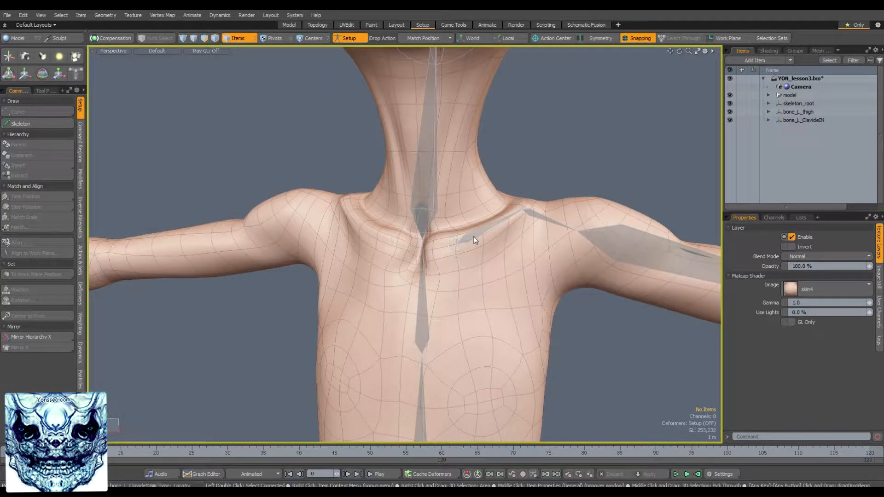
left_click(474, 237)
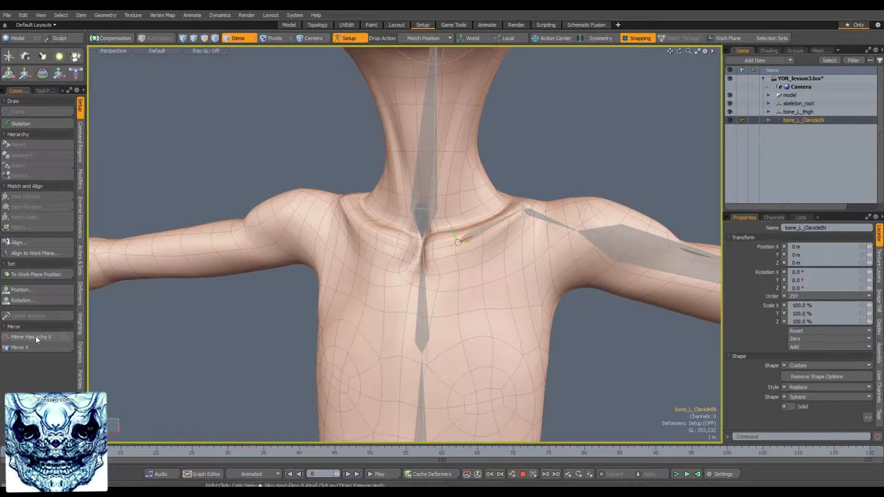
scroll(481, 266, "down", 5)
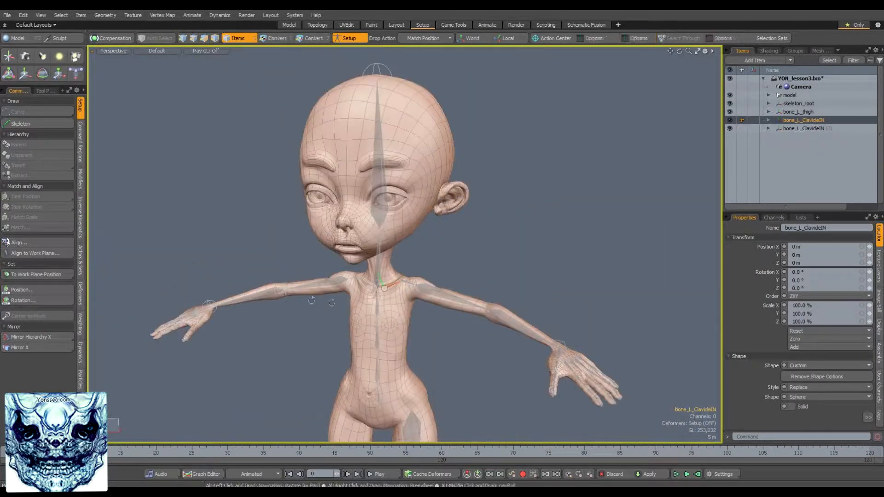
left_click(487, 299)
Mirror the hierarchy of the left thigh bone across X and leave setup mode.
left_click_drag(487, 299, 509, 258, "ctrl+alt")
left_click(478, 249)
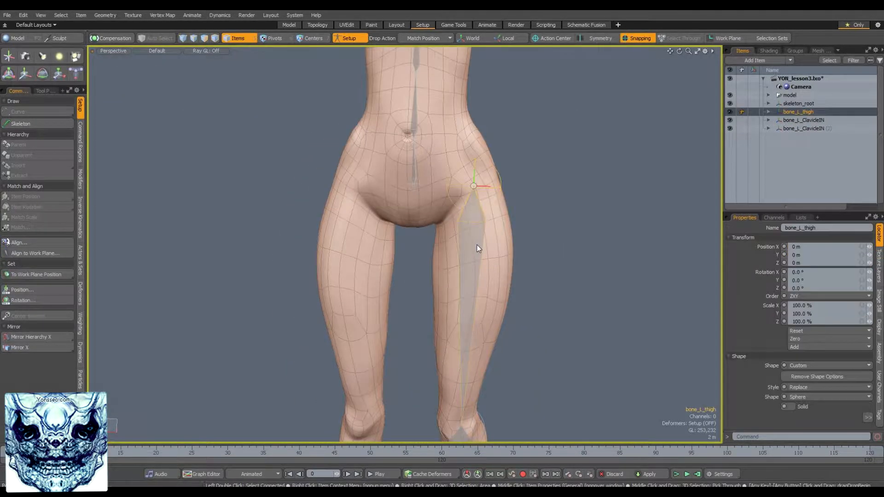
left_click(51, 339)
left_click(286, 301)
left_click_drag(286, 301, 361, 248, "ctrl+alt")
left_click(361, 40)
In setup mode, zero the position and rotation of all skeleton joints, including the mirrored limbs, and leave setup mode.
left_click_drag(456, 335, 335, 340, "ctrl+alt")
left_click_drag(493, 266, 453, 324, "alt+shift")
left_click_drag(410, 241, 393, 176, "ctrl+alt")
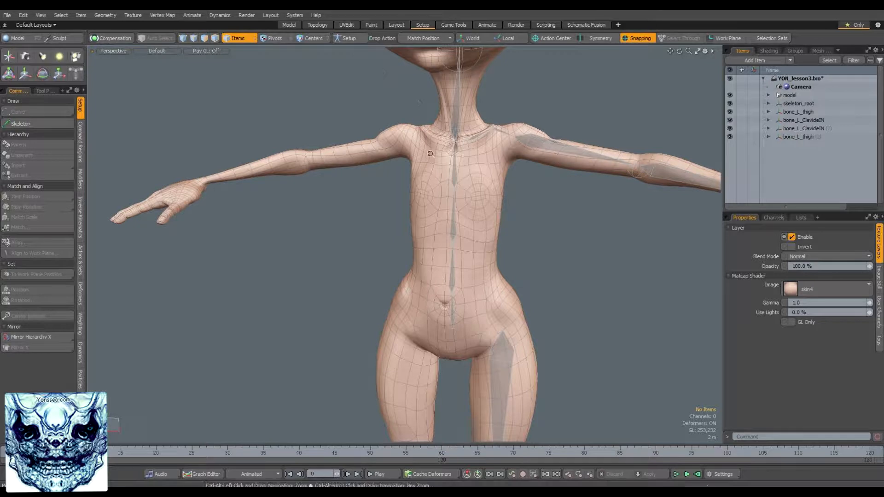
left_click_drag(437, 211, 400, 211, "ctrl+alt")
left_click_drag(399, 212, 363, 64, "alt+shift")
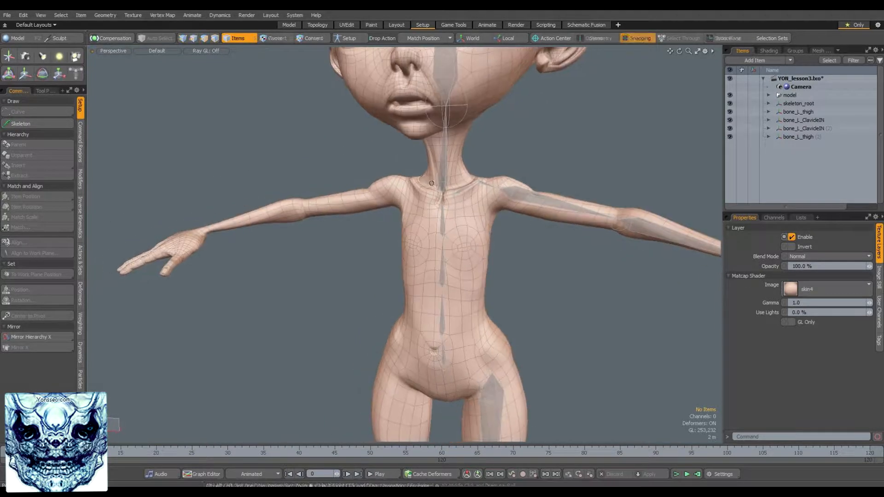
left_click(350, 39)
mouse_move(474, 195)
left_mouse_down("ctrl+alt")
mouse_move(414, 198)
mouse_move(528, 214)
left_mouse_up("ctrl+alt")
mouse_move(530, 215)
right_mouse_down()
mouse_move(508, 135)
mouse_move(411, 125)
right_mouse_up()
right_click_drag(560, 383, 575, 363)
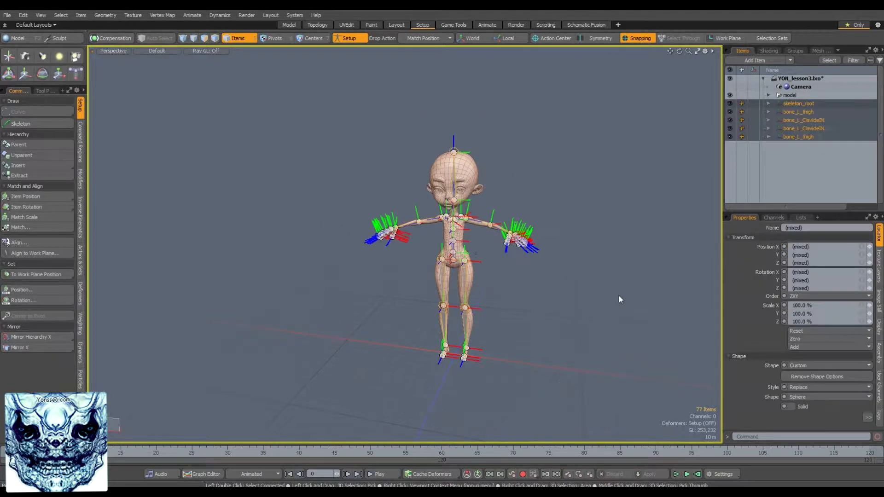
left_click(816, 339)
left_click(822, 374)
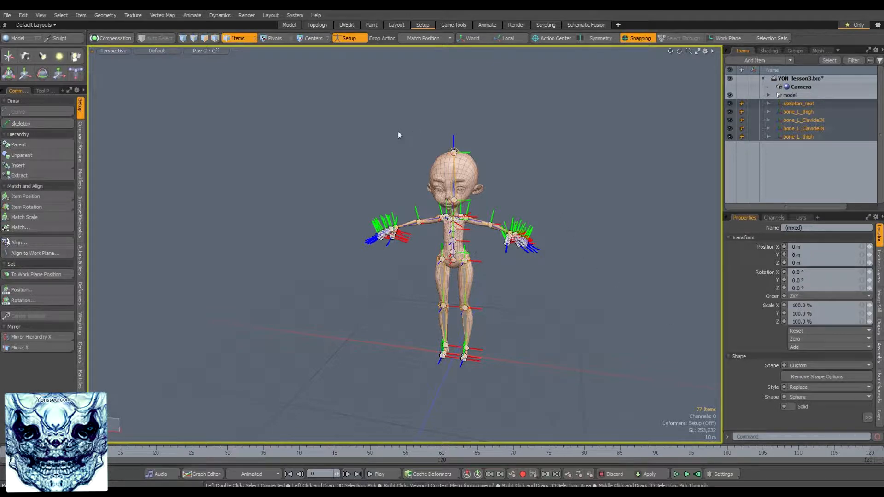
left_click(406, 119)
left_click(347, 36)
Examine how the mirrored arm and leg bones sit inside the body, both in and out of setup mode.
scroll(454, 273, "up", 3)
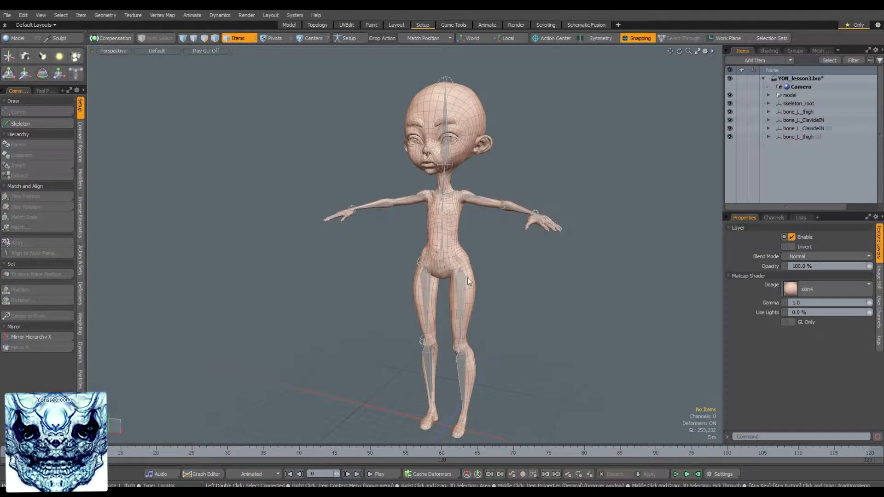
left_click_drag(521, 312, 326, 303, "alt")
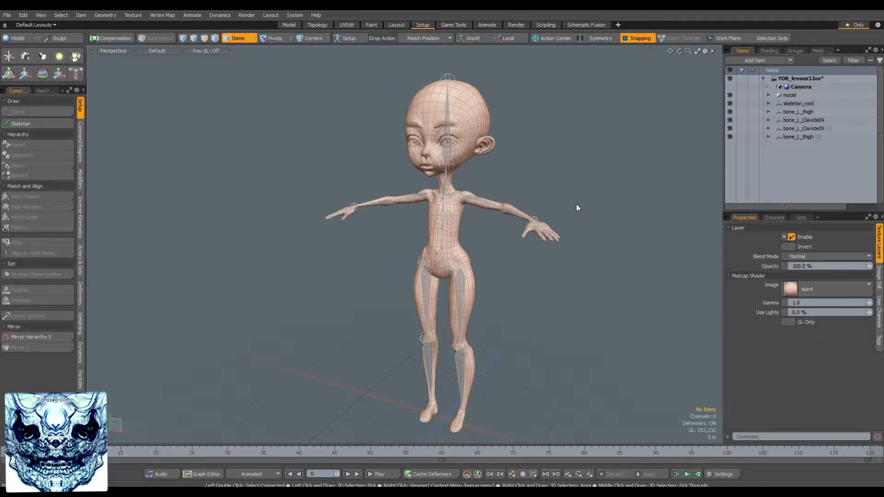
left_click_drag(547, 191, 487, 246, "alt")
scroll(487, 244, "up", 3)
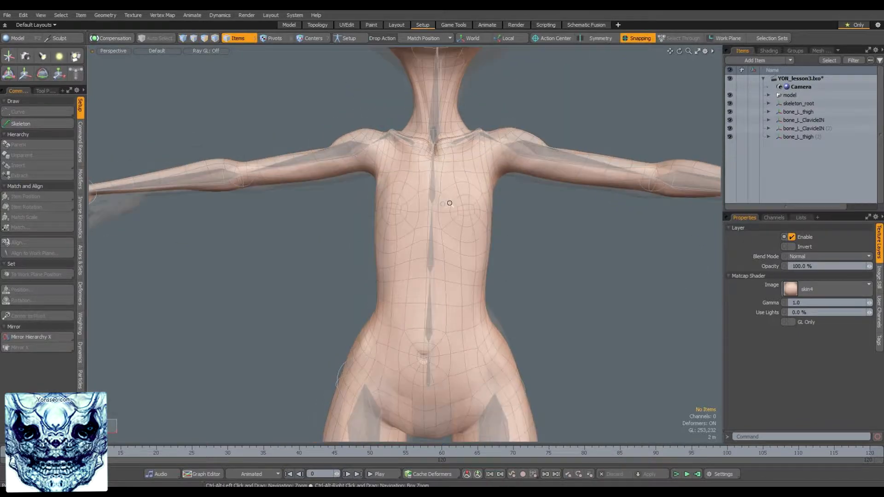
scroll(485, 239, "down", 1)
scroll(483, 232, "up", 4)
left_click_drag(482, 232, 437, 282, "alt")
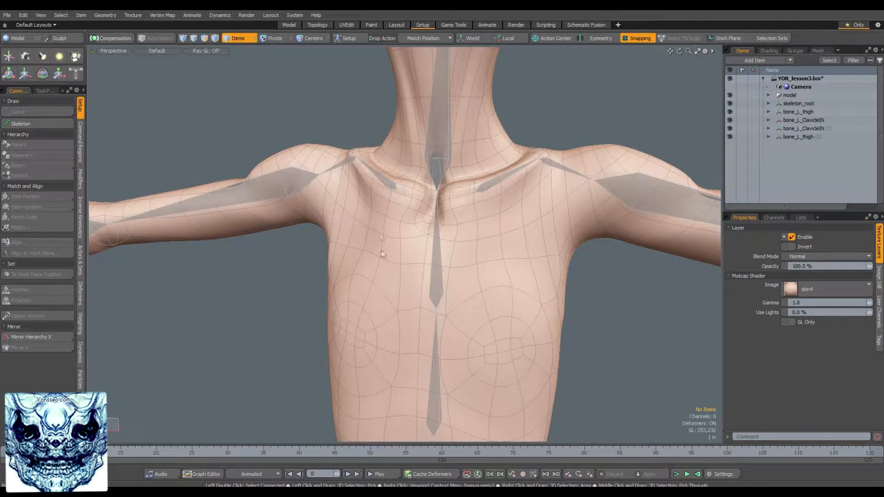
left_click(348, 38)
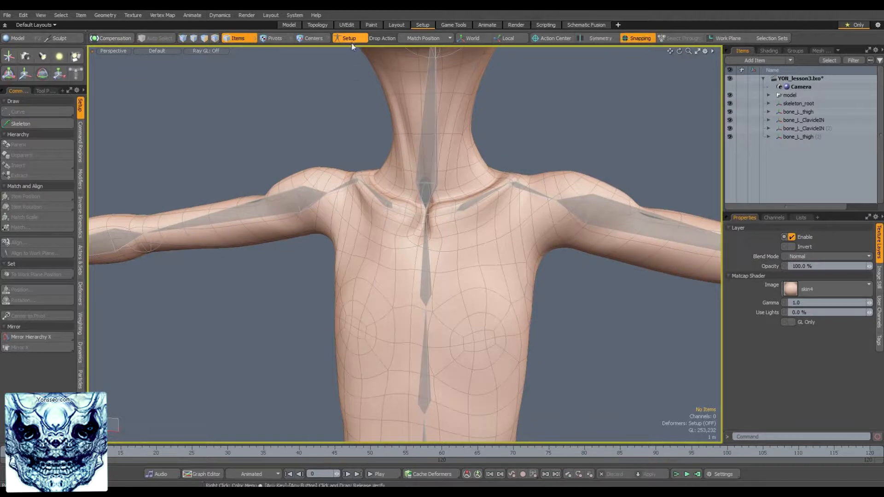
left_click(349, 39)
scroll(405, 244, "down", 6)
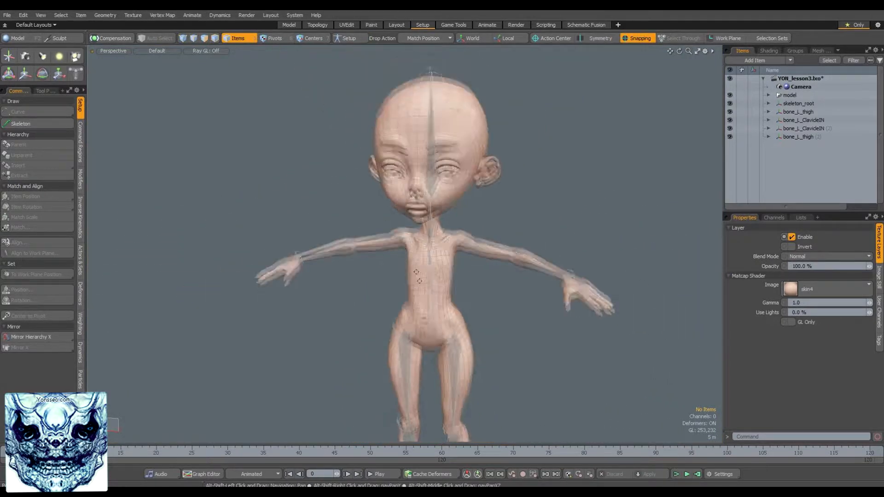
scroll(425, 226, "up", 6)
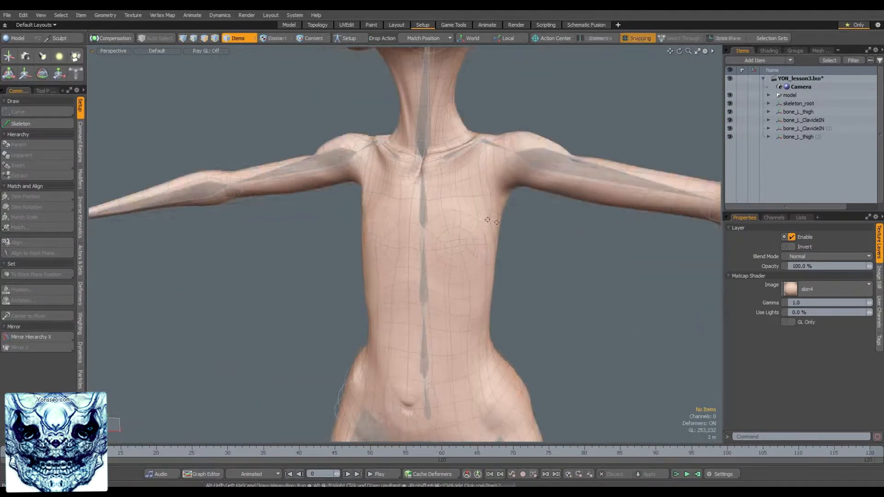
left_click_drag(424, 226, 338, 61, "alt")
key("x")
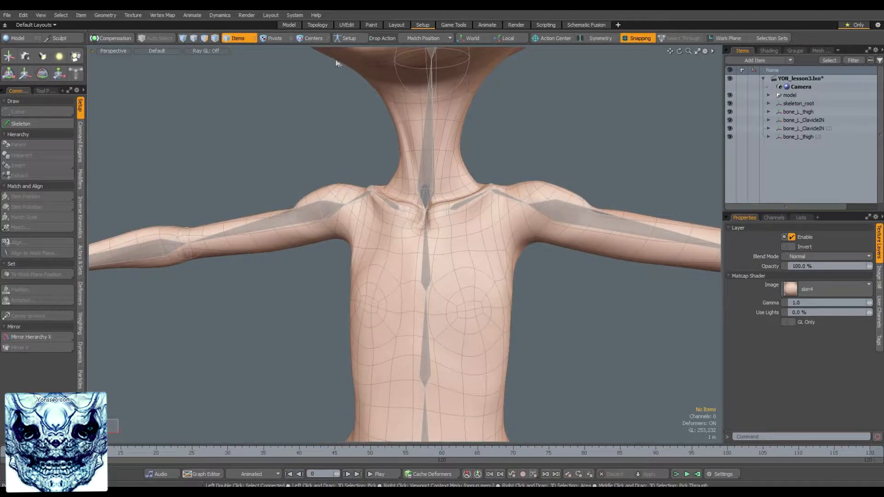
Enter setup mode and parent the original left clavicle bone to the chest bone.
left_click(347, 39)
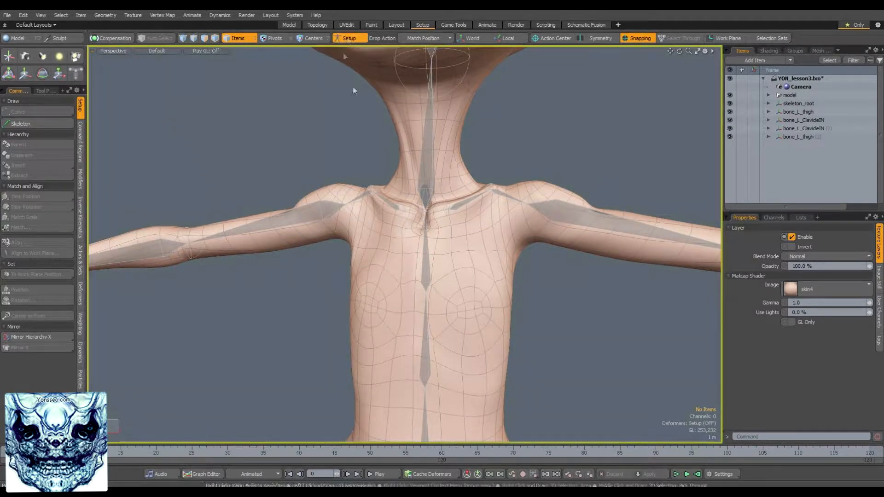
left_click_drag(354, 221, 437, 247, "alt")
left_click(474, 213)
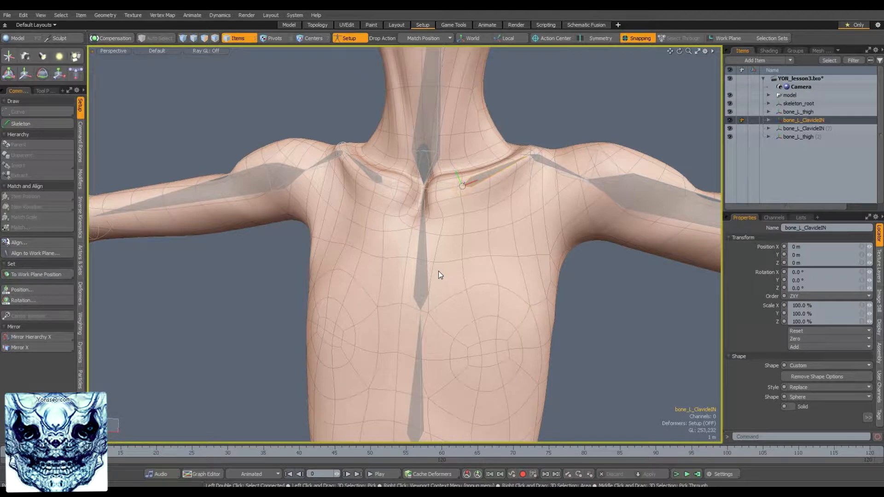
left_click(425, 272, "shift")
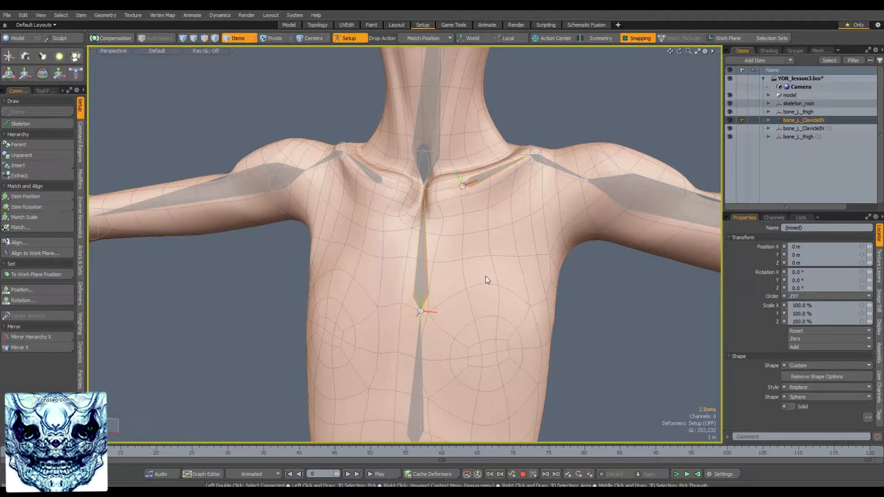
key("p")
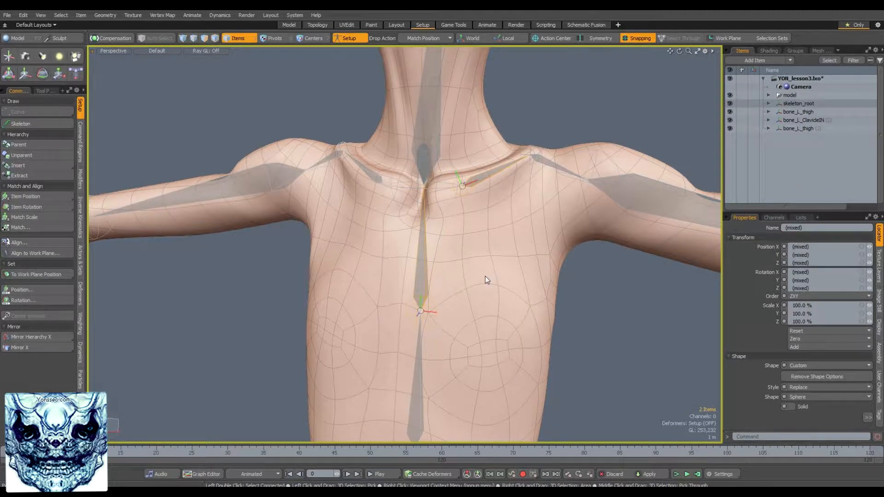
scroll(460, 229, "up", 3)
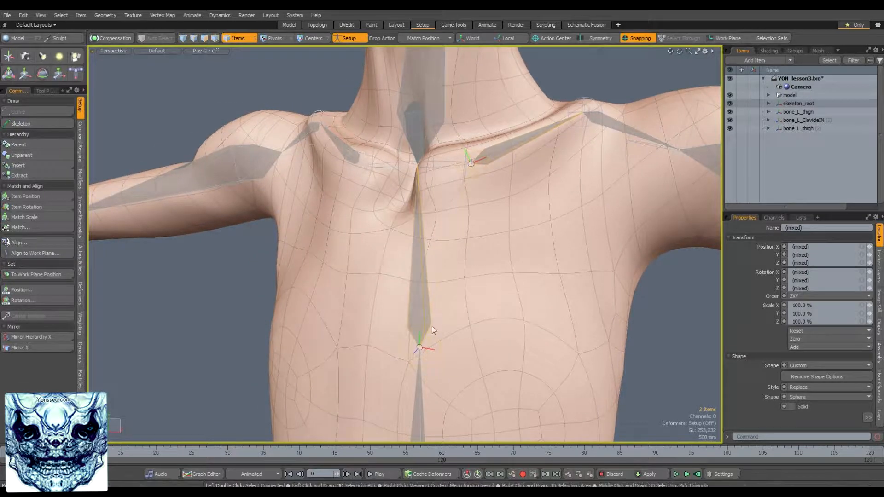
scroll(445, 243, "down", 5)
scroll(469, 270, "up", 2)
left_click(343, 299)
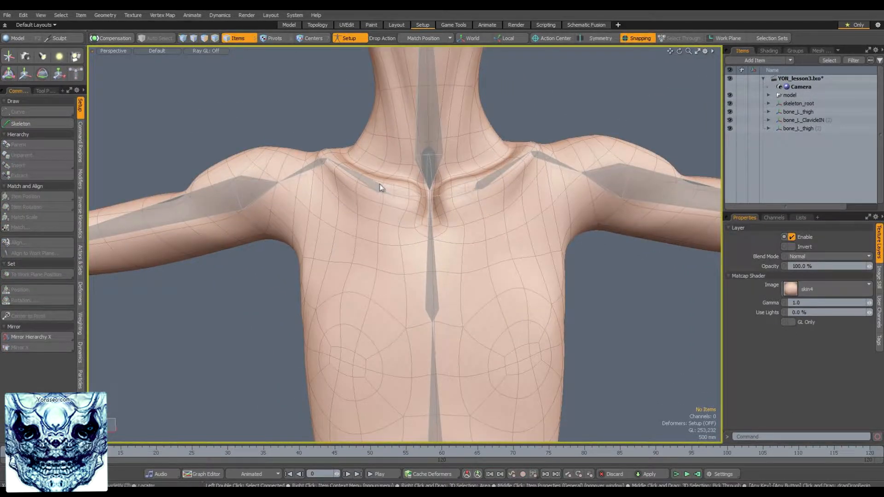
Parent the mirrored clavicle bone, bone_L_ClavicleIN (2), to the chest bone.
left_click(380, 184)
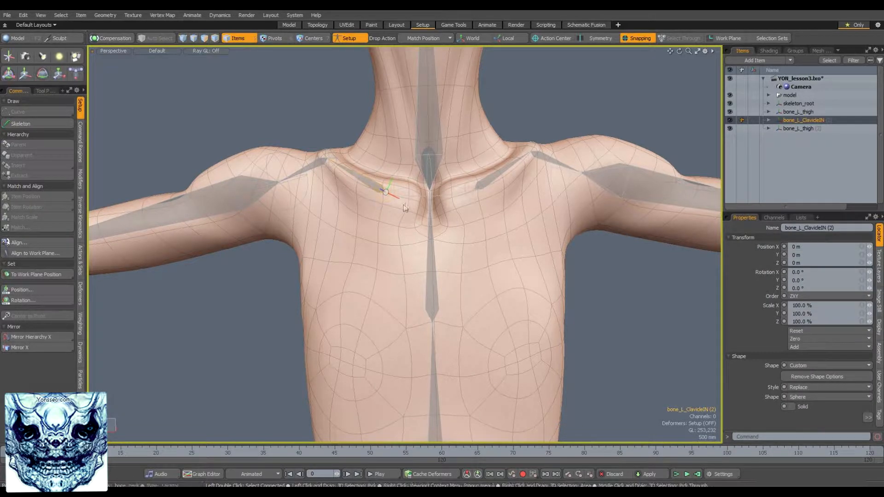
left_click(434, 296, "shift")
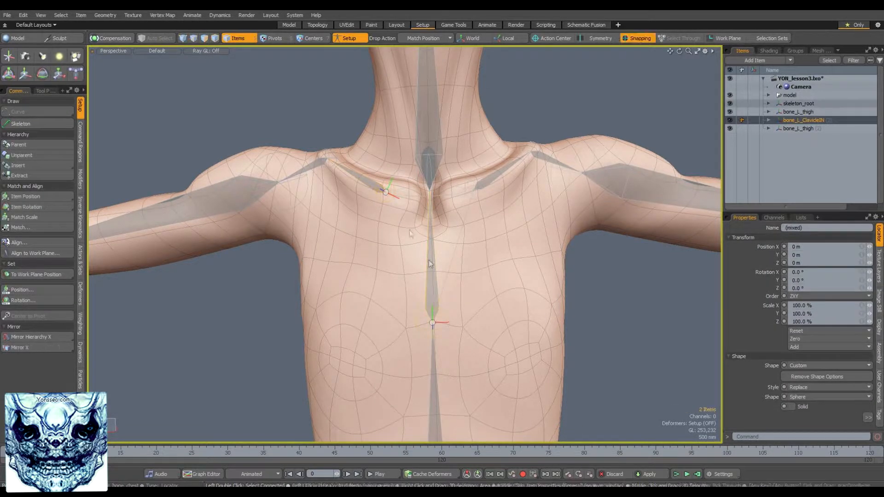
key("p")
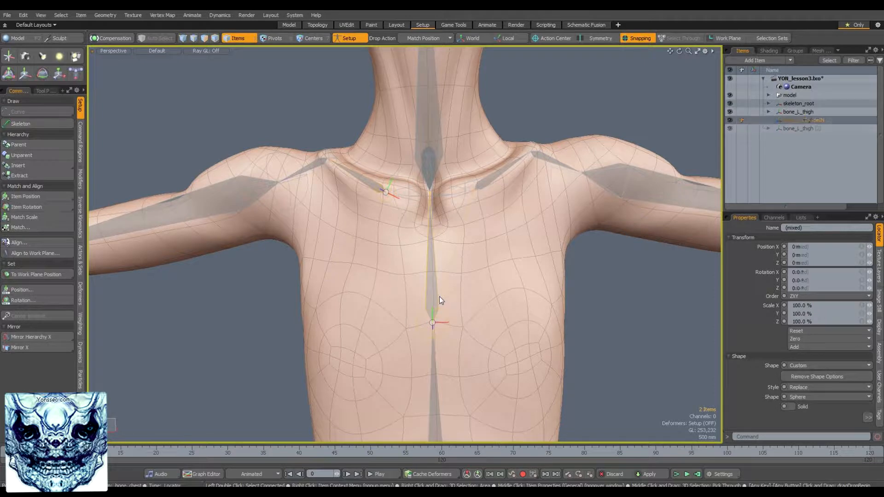
scroll(410, 252, "down", 2)
left_click_drag(411, 252, 537, 302, "alt")
right_click_drag(556, 325, 566, 321)
Switch the viewport to the Front view at the character's pelvis.
scroll(561, 322, "down", 3)
left_click_drag(529, 349, 488, 156, "alt+shift")
scroll(453, 252, "up", 2)
mouse_move(454, 252)
left_mouse_down("alt")
mouse_move(396, 270)
mouse_move(450, 264)
mouse_move(489, 283)
mouse_move(443, 261)
left_mouse_up("alt")
left_click_drag(409, 236, 426, 270, "alt+shift")
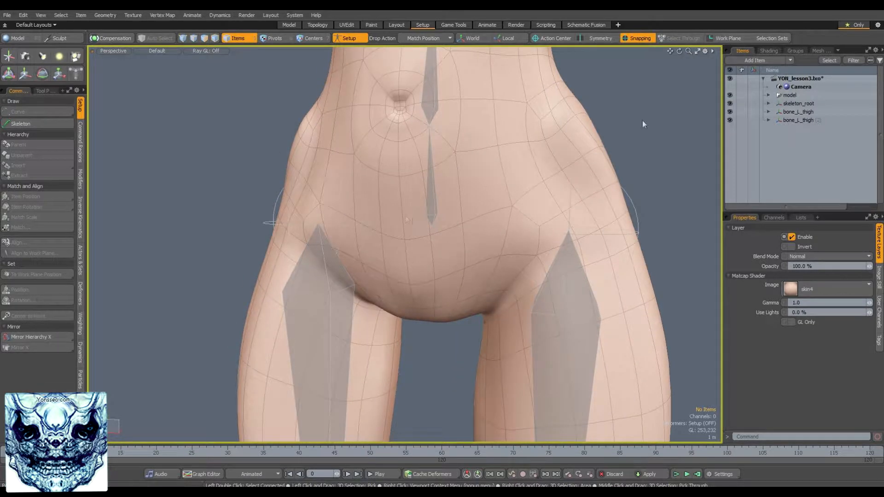
left_click(635, 40)
left_click(123, 52)
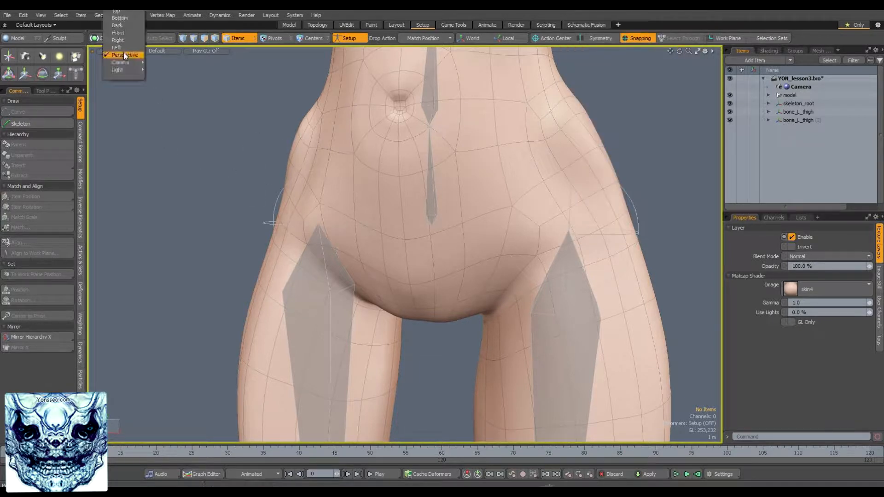
left_click(124, 35)
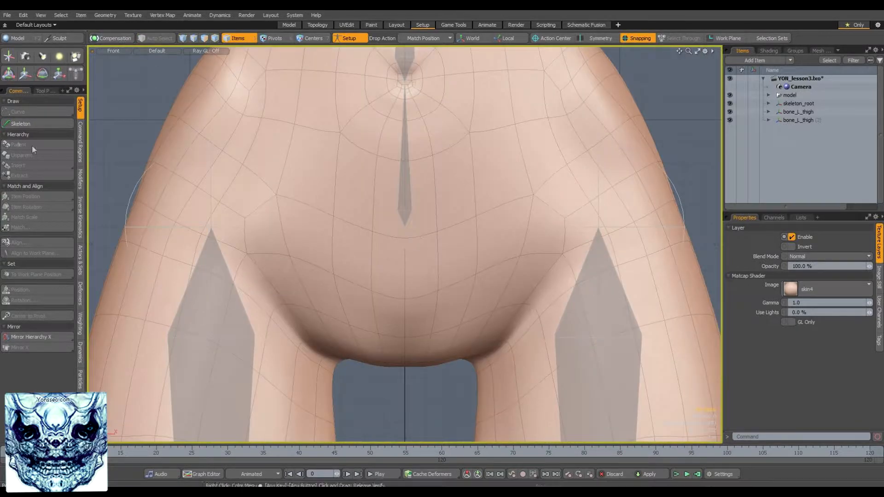
Draw a vertical bone with the Skeleton tool, from just below the lowest spine bone down to the crotch.
left_click(33, 125)
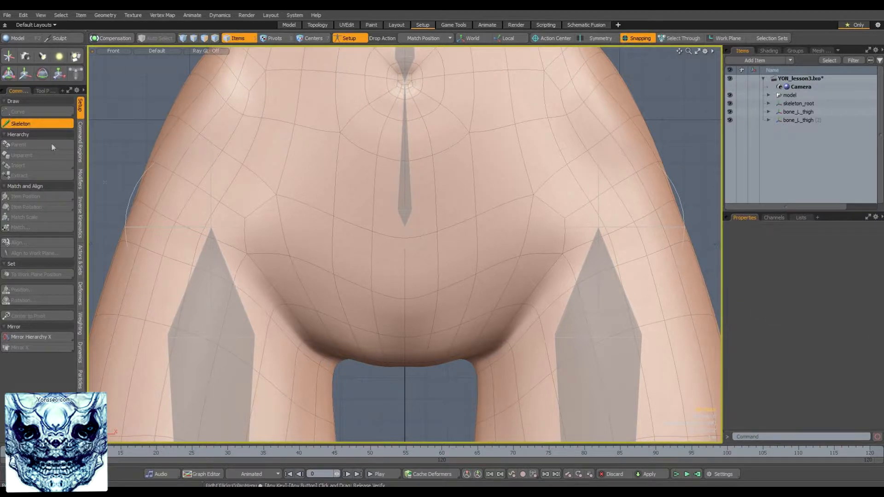
left_click(404, 236)
left_click_drag(400, 239, 391, 234)
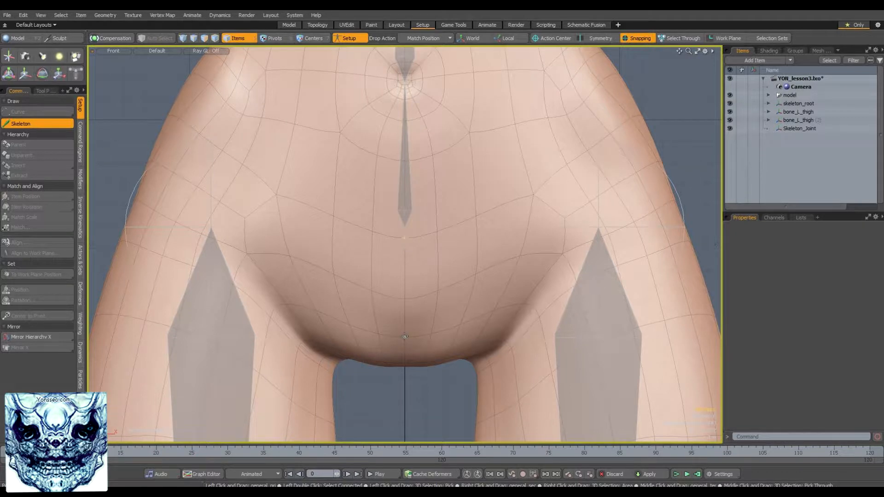
scroll(482, 291, "up", 2)
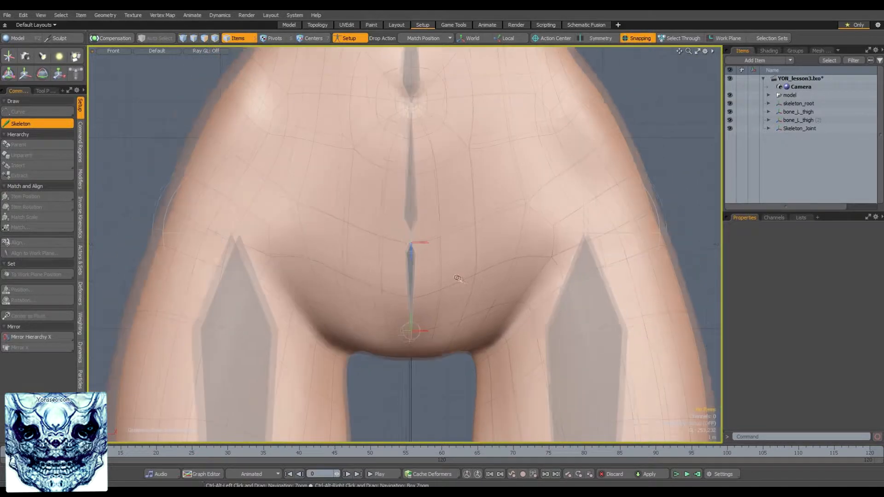
key("space")
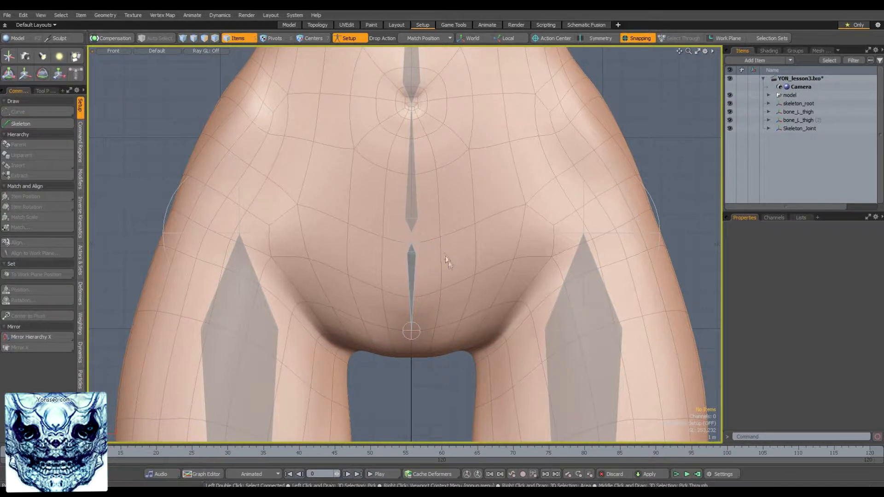
Switch to the Perspective view and match the new pelvis bone's position to the root joint of the lowest spine bone.
left_click(123, 50)
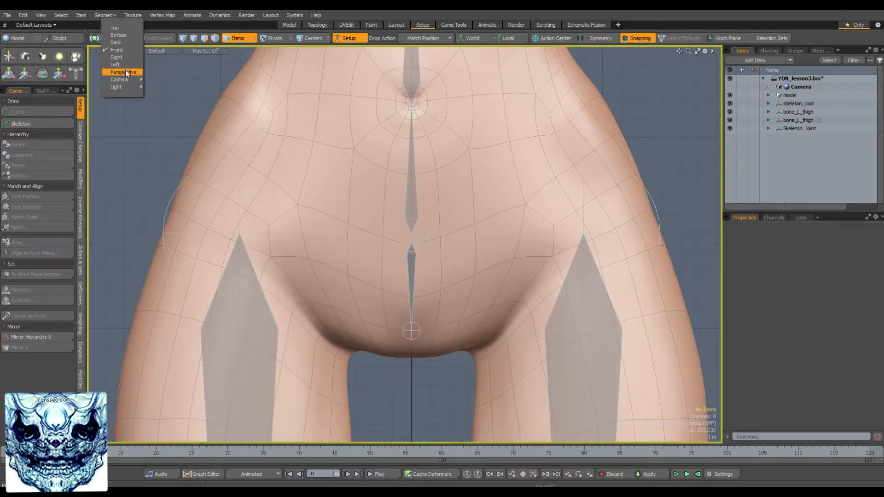
left_click(125, 72)
scroll(430, 266, "up", 2)
left_click_drag(462, 266, 430, 266, "alt")
scroll(429, 266, "up", 1)
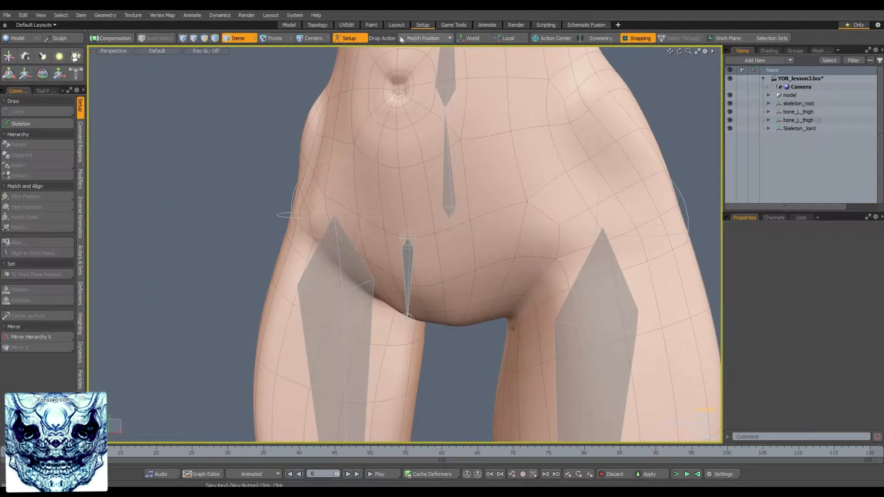
left_click(409, 263)
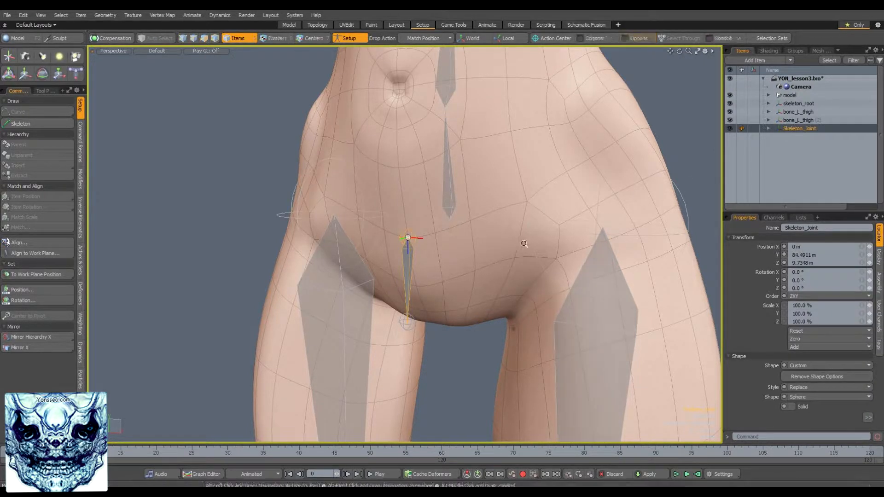
scroll(544, 250, "up", 2)
left_click_drag(544, 250, 534, 248, "alt+shift")
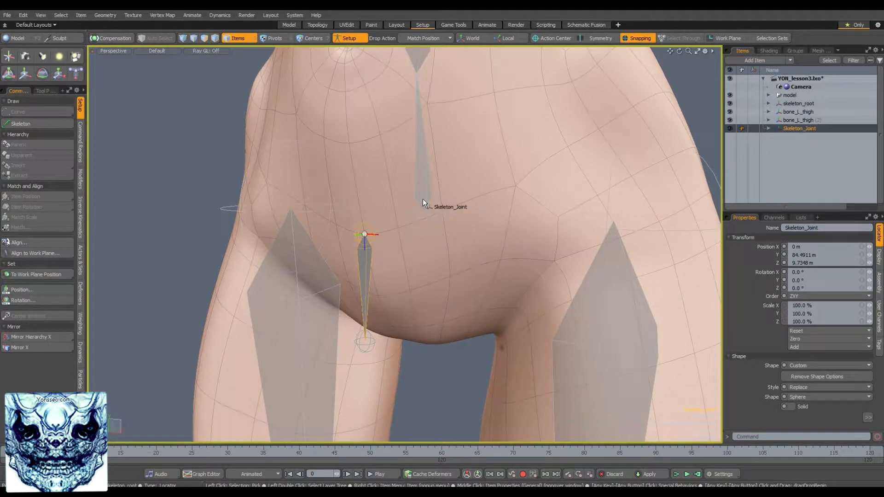
left_click_drag(422, 198, 469, 244)
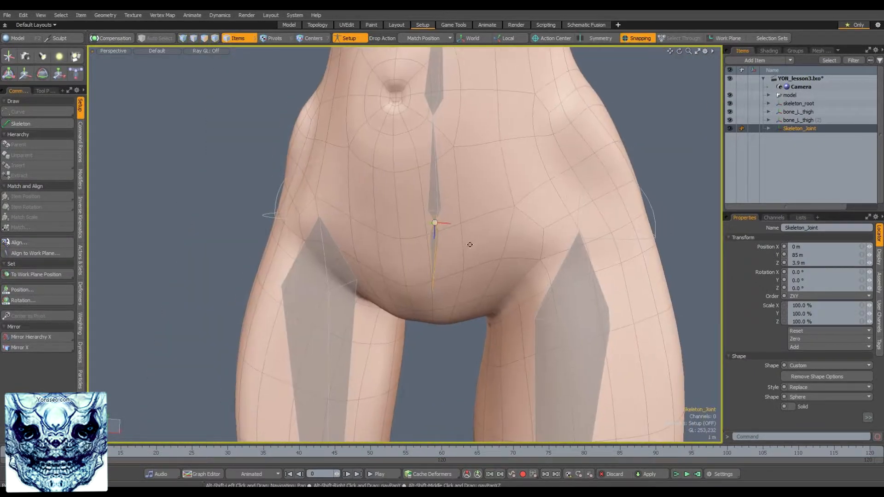
Rename the new Skeleton_Joint bone as bone_pelvis.
double_click(803, 129)
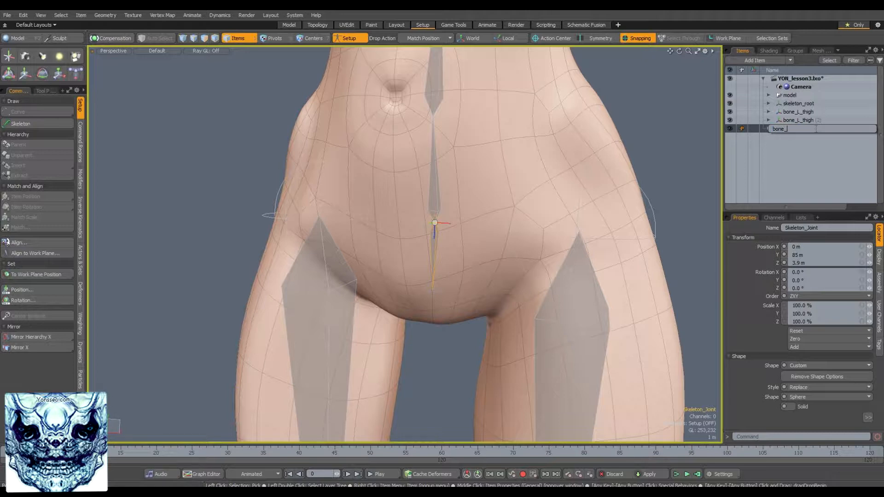
type("bone_pelvis")
key("Return")
Set the radius of bone_pelvis's sphere shape to 2 m and deselect the bone.
left_click_drag(559, 222, 543, 276, "ctrl+alt")
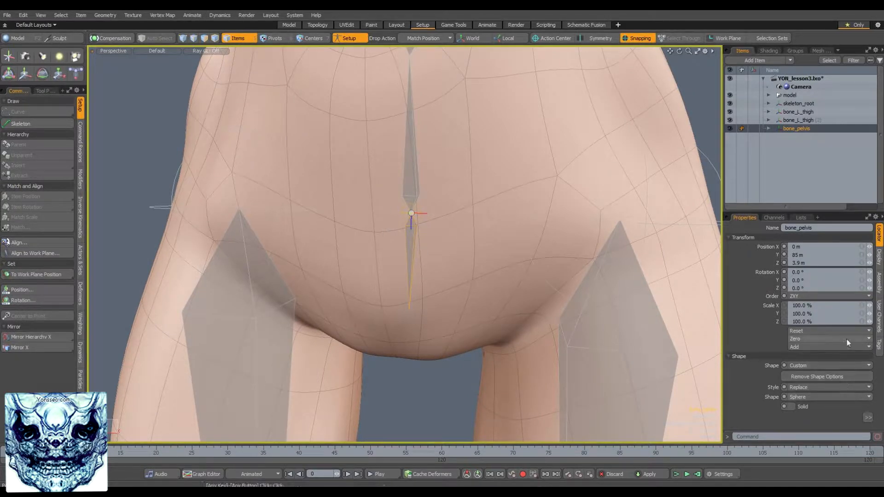
left_click(868, 419)
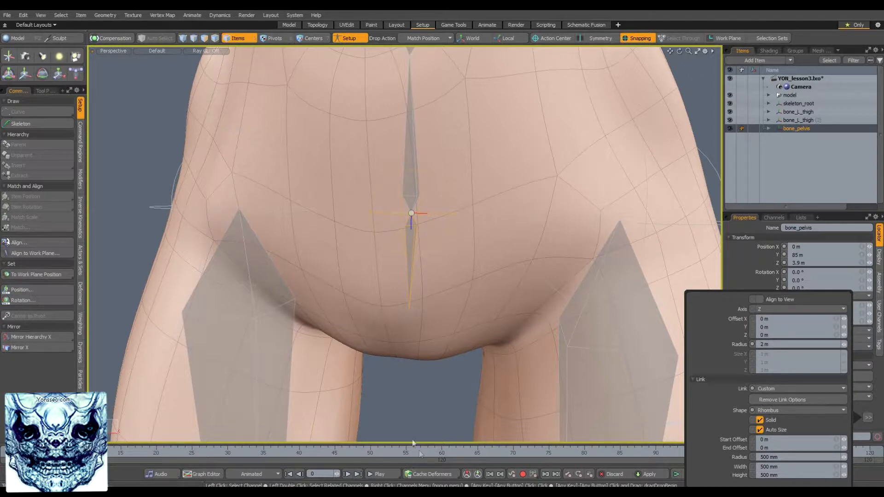
left_click(429, 389)
scroll(434, 371, "down", 4)
left_click_drag(423, 350, 436, 339, "alt")
left_click_drag(442, 291, 449, 233, "alt+shift")
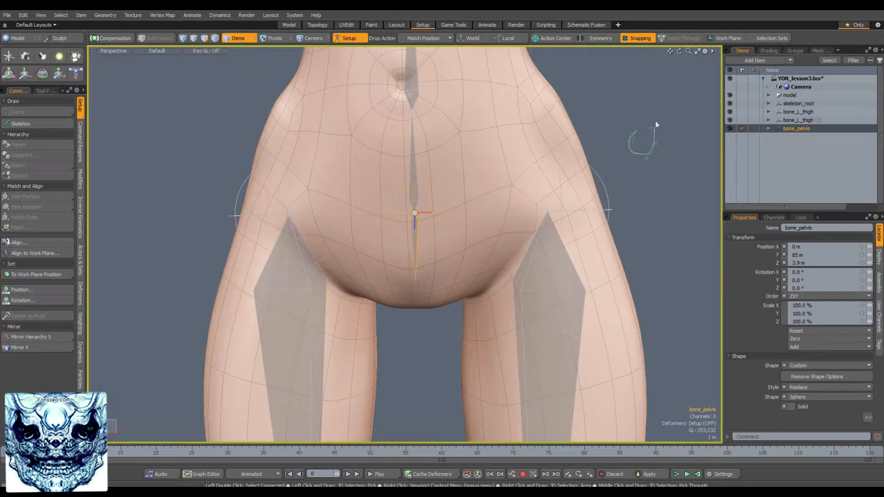
right_click_drag(654, 140, 635, 140)
Parent the original thigh bone, bone_L_thigh, to bone_pelvis.
mouse_move(420, 249)
left_mouse_down("ctrl+alt")
mouse_move(418, 260)
mouse_move(417, 249)
left_mouse_up("ctrl+alt")
left_click(531, 308)
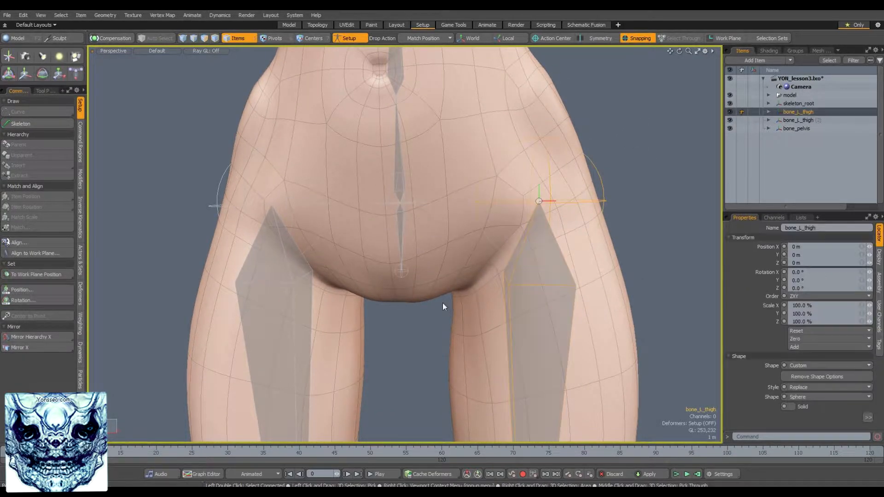
left_click(402, 230, "ctrl")
key("p")
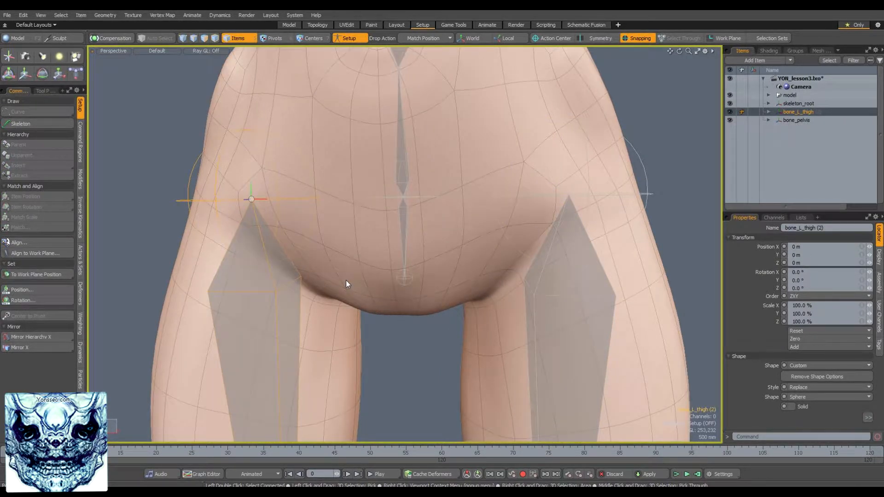
Parent the mirrored thigh bone, bone_L_thigh (2), to bone_pelvis and clear the selection.
left_click(402, 239, "shift")
key("p")
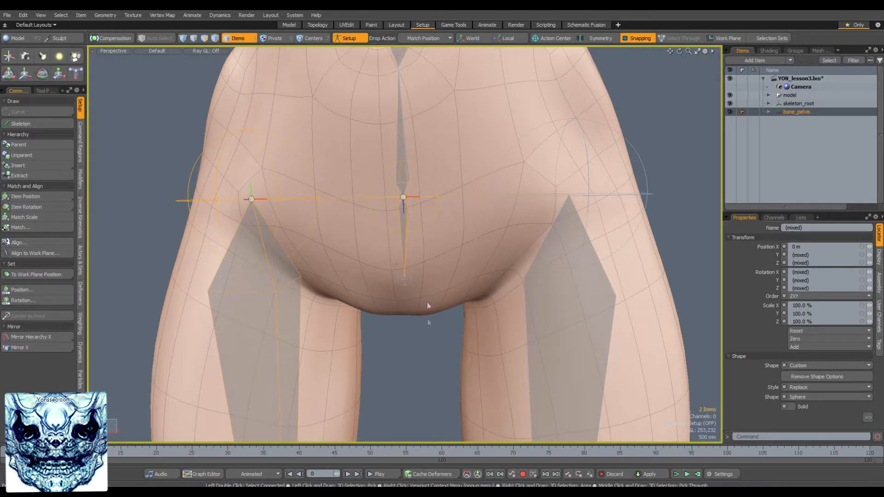
right_click_drag(433, 371, 448, 345)
Parent bone_pelvis to skeleton_root and clear the selection.
scroll(449, 317, "down", 3)
left_click_drag(450, 317, 390, 342, "alt")
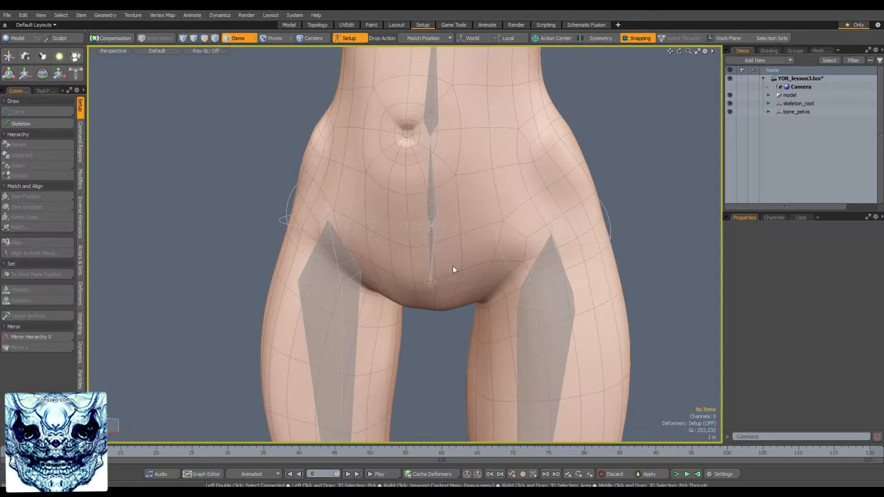
scroll(440, 254, "up", 3)
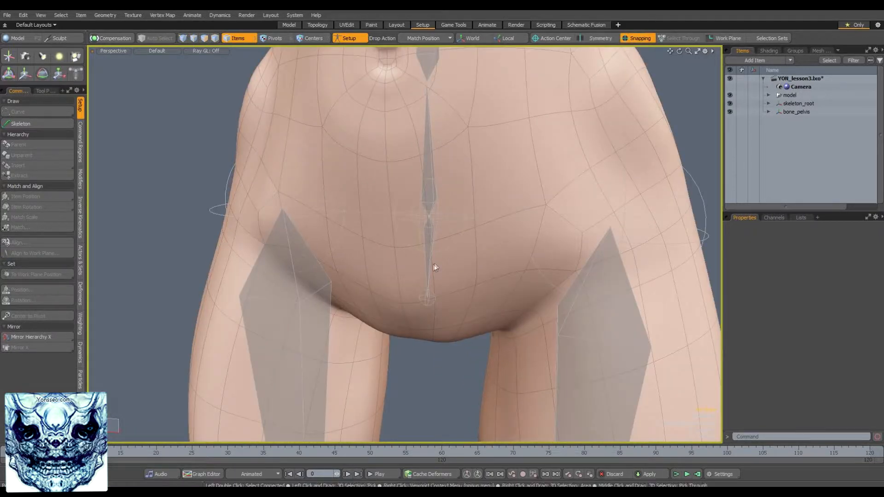
left_click(428, 265)
left_click(427, 162)
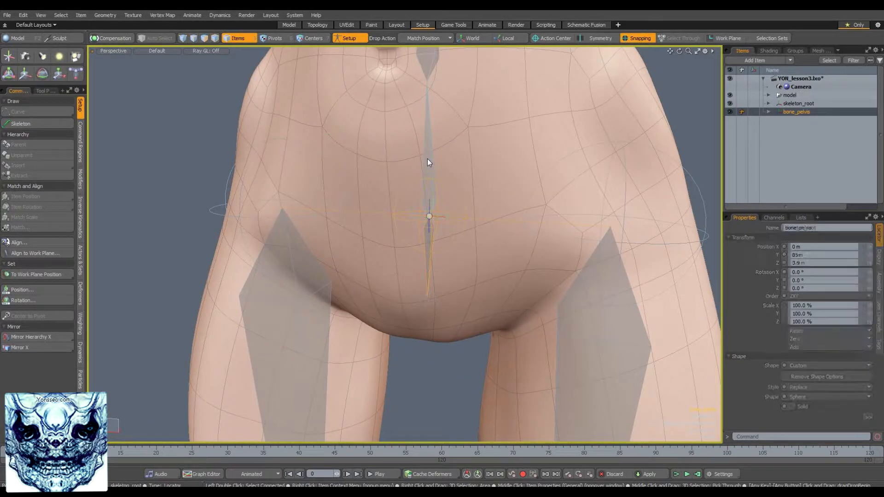
left_click(429, 271)
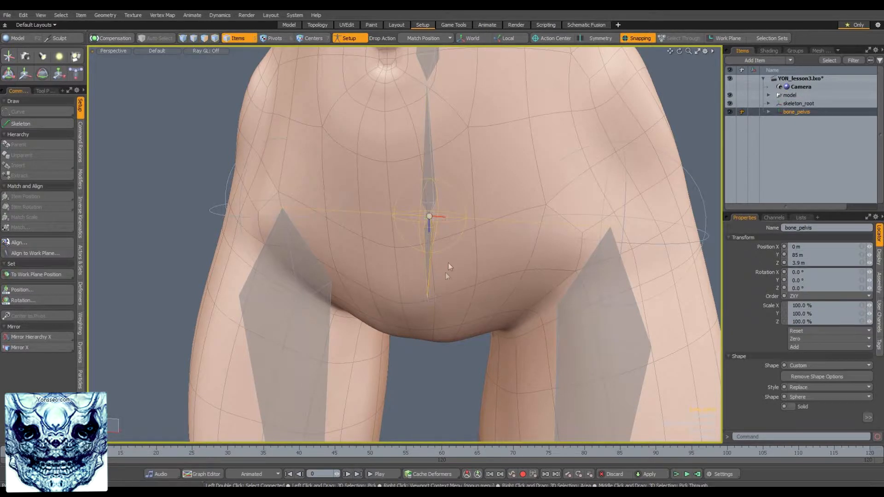
left_click(428, 161, "shift")
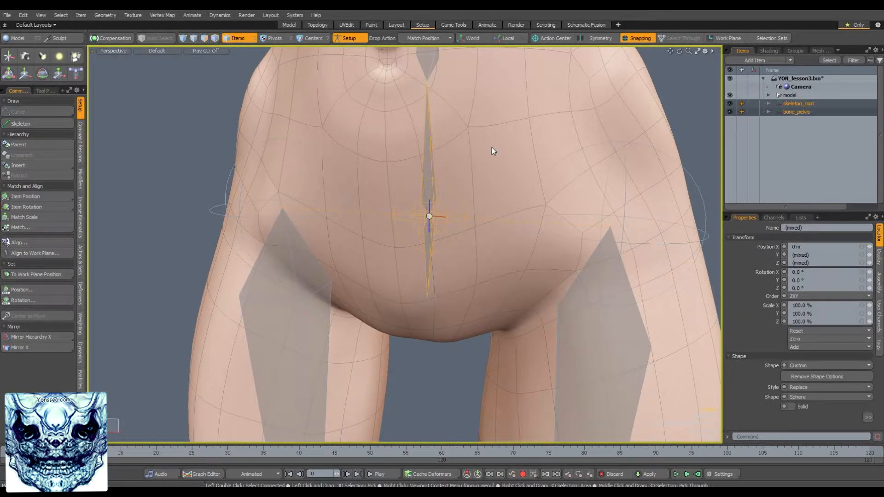
key("p")
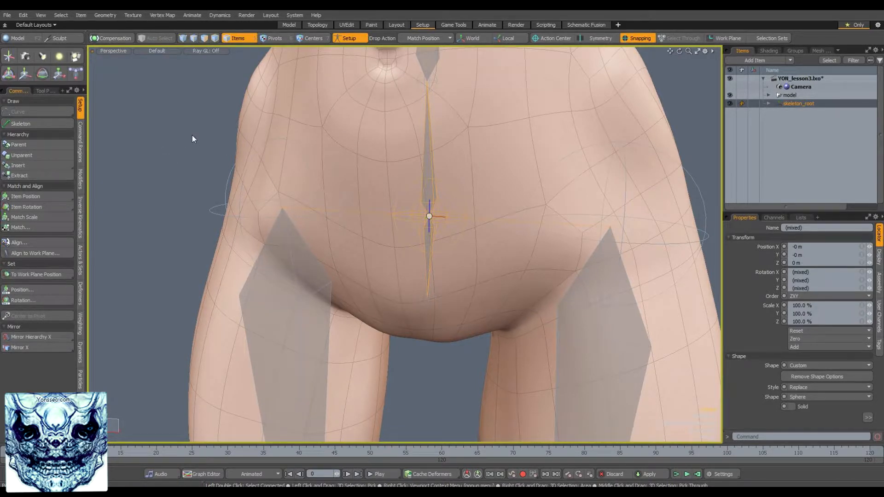
left_click(213, 177)
Lasso-select every bone of the character's skeleton and zero their transforms.
left_click_drag(213, 176, 495, 310, "ctrl+alt")
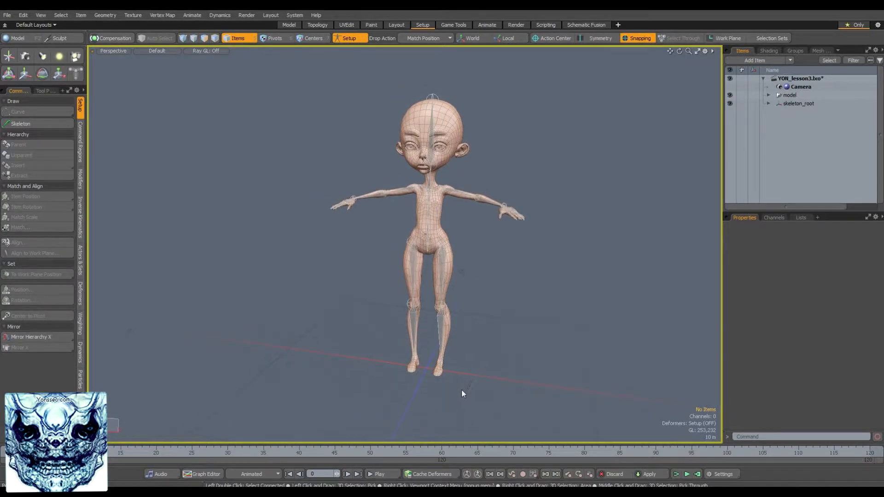
left_click_drag(460, 395, 580, 270)
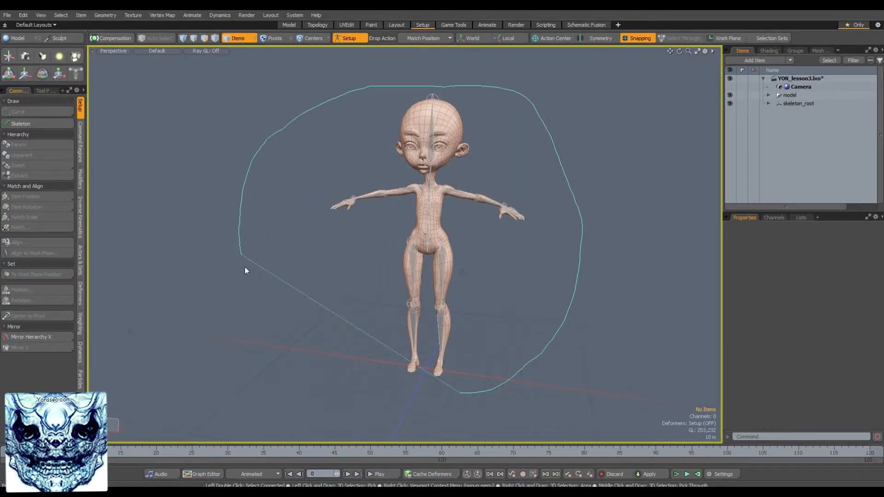
right_click_drag(423, 406, 471, 402)
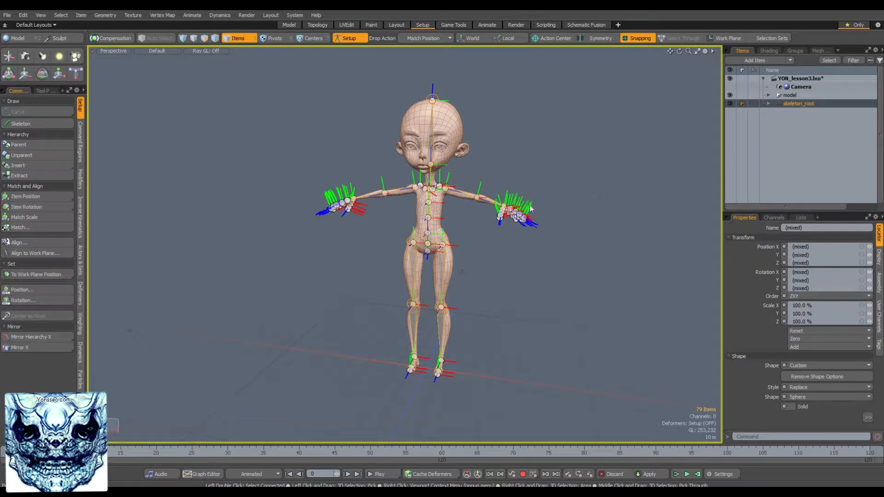
left_click(824, 338)
left_click(828, 371)
left_click(472, 127)
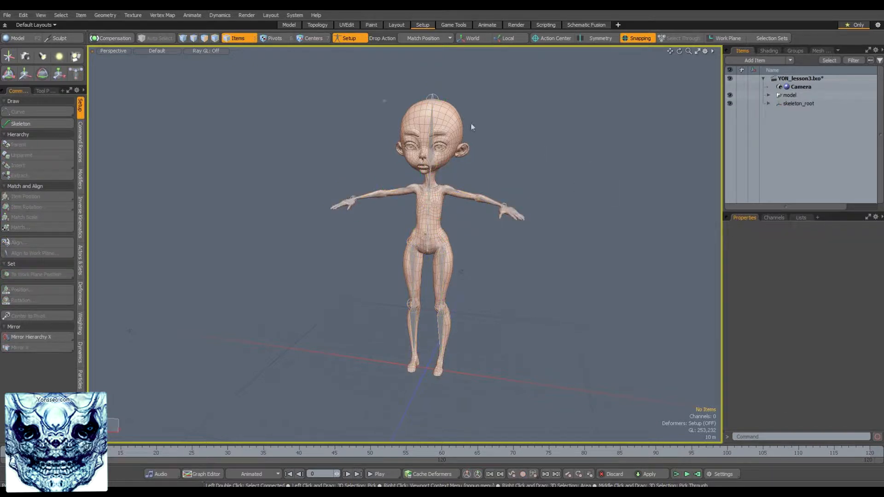
Leave setup mode to check the skeleton's placement against the model, and return to setup mode.
left_click(353, 39)
left_click_drag(400, 295, 507, 248, "alt")
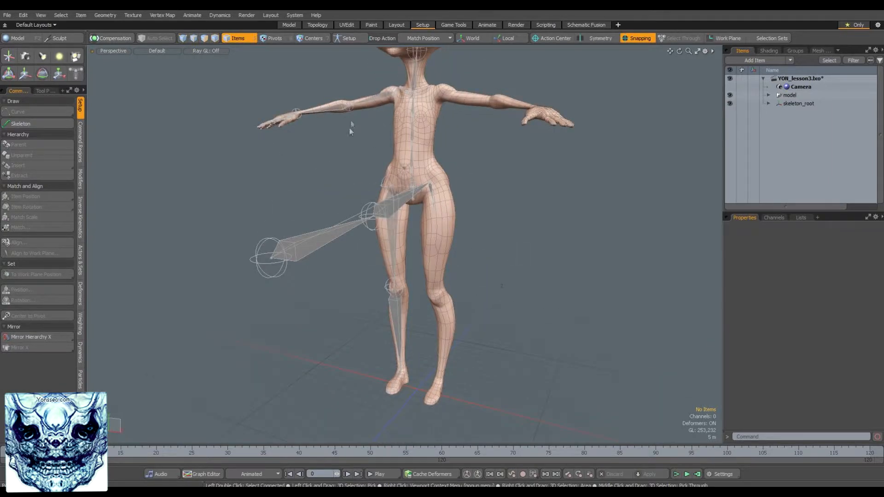
left_click_drag(351, 128, 379, 186, "ctrl+alt")
left_click(345, 38)
mouse_move(501, 270)
left_mouse_down("ctrl+alt")
mouse_move(483, 252)
mouse_move(482, 272)
mouse_move(504, 269)
left_mouse_up("ctrl+alt")
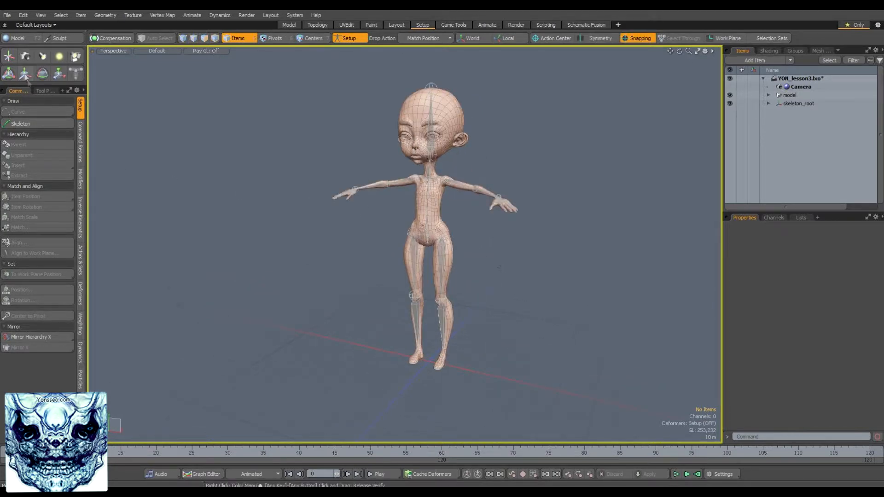
Add a locator at the origin and give it a custom Box shape with Solid turned off.
left_click(14, 58)
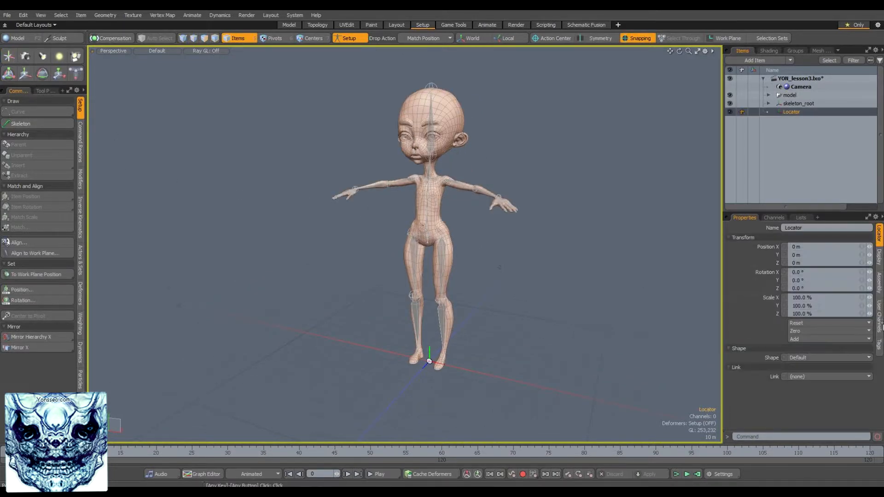
left_click(851, 358)
left_click(851, 367)
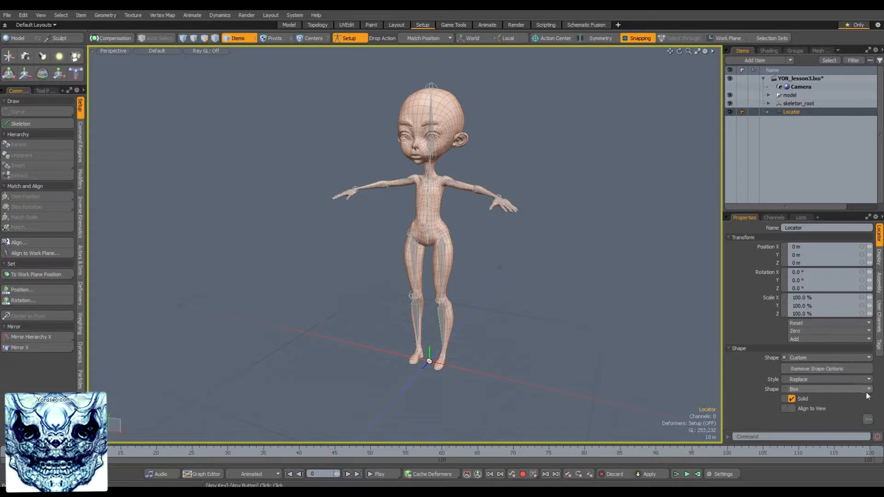
scroll(424, 378, "up", 5)
left_click(868, 420)
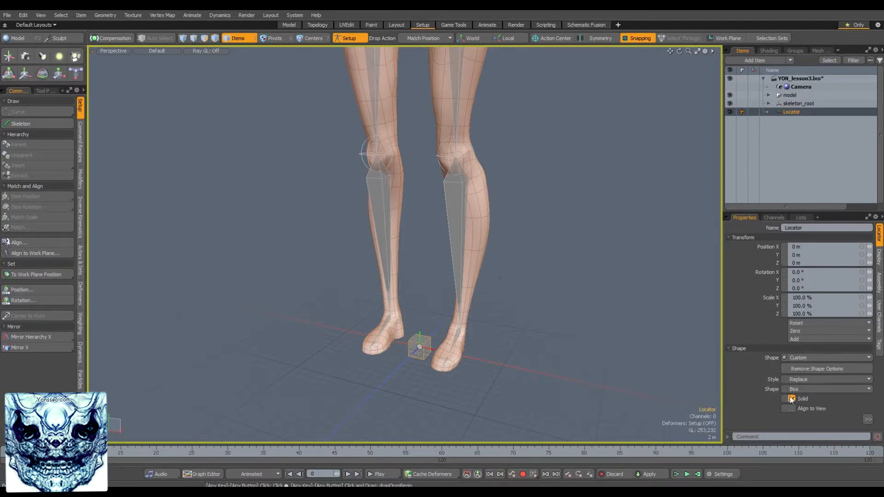
scroll(505, 338, "down", 4)
left_click_drag(506, 276, 496, 326, "alt+shift")
scroll(488, 275, "down", 1)
left_click_drag(481, 273, 442, 277, "alt")
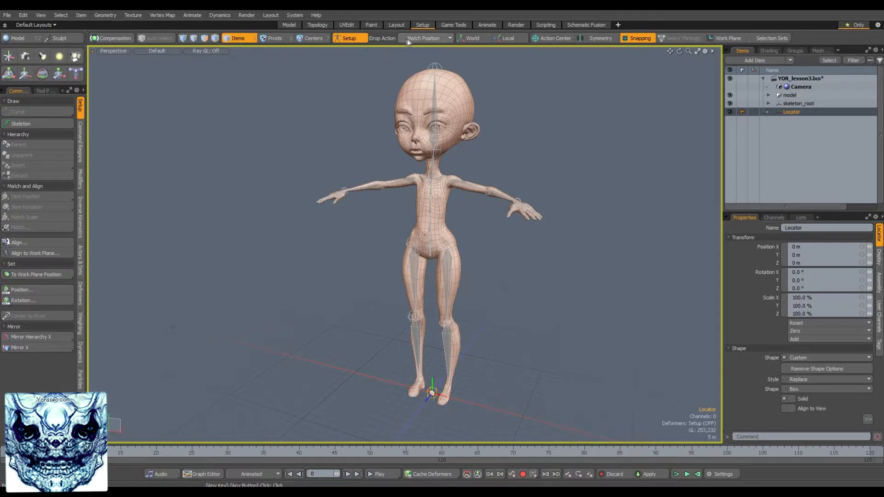
Match the locator's position to the inner joint of the original left clavicle bone.
scroll(423, 184, "up", 4)
scroll(470, 192, "down", 1)
scroll(470, 194, "up", 6)
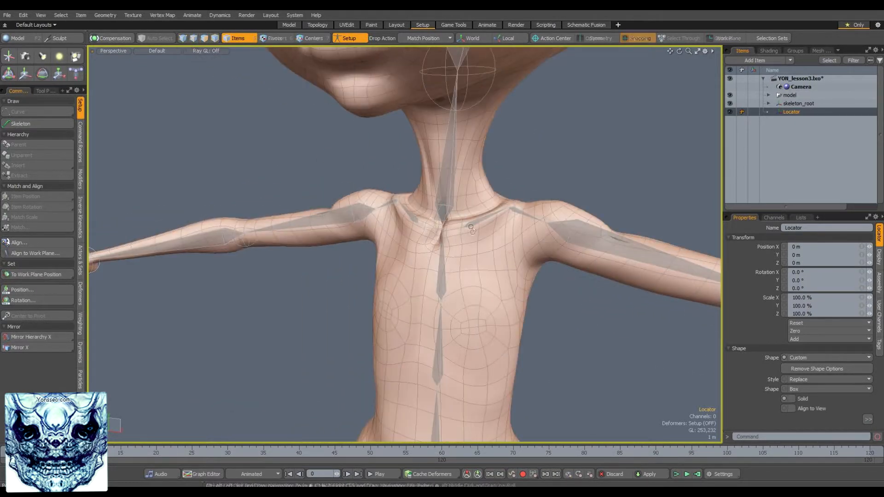
left_click_drag(788, 112, 769, 113)
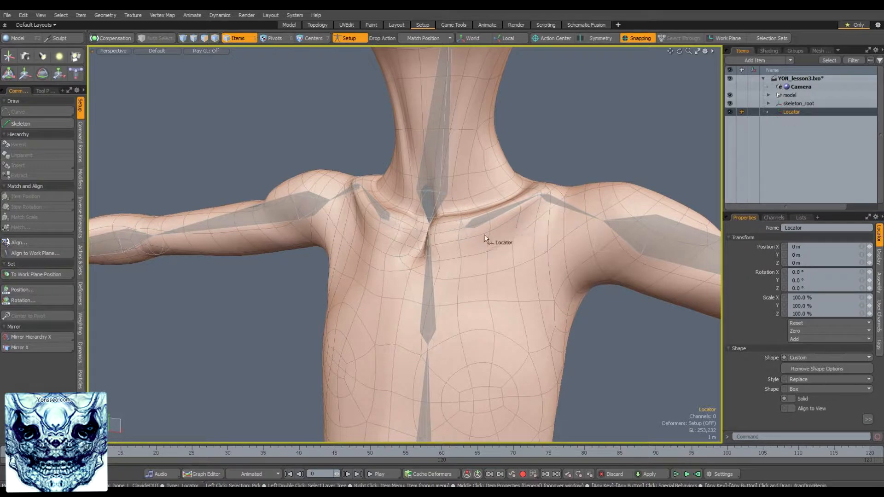
left_click_drag(475, 224, 488, 224)
Leave setup mode, find bone_L_ClavicleIN in the item hierarchy and match its position to the locator.
left_click(353, 39)
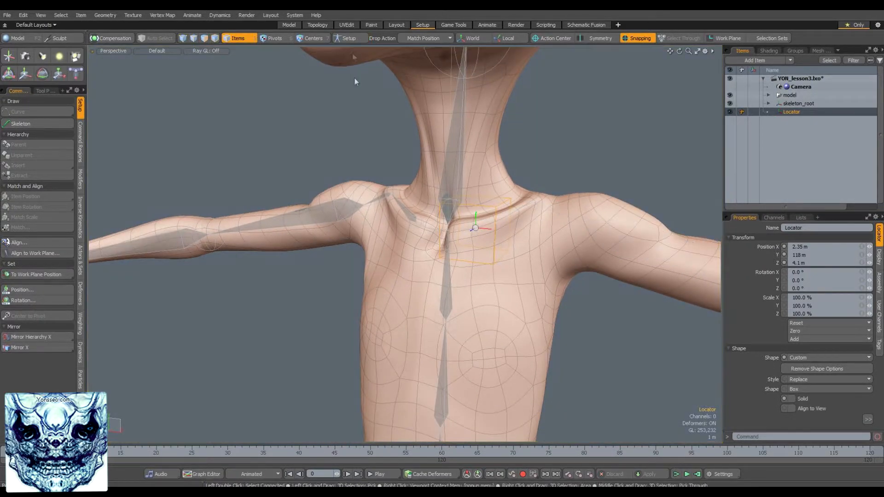
left_click_drag(560, 226, 506, 228, "ctrl+alt")
left_click_drag(577, 182, 529, 154, "alt+shift")
left_click(502, 233)
left_click_drag(544, 310, 603, 179, "ctrl+alt")
left_click_drag(470, 203, 525, 208, "ctrl+alt")
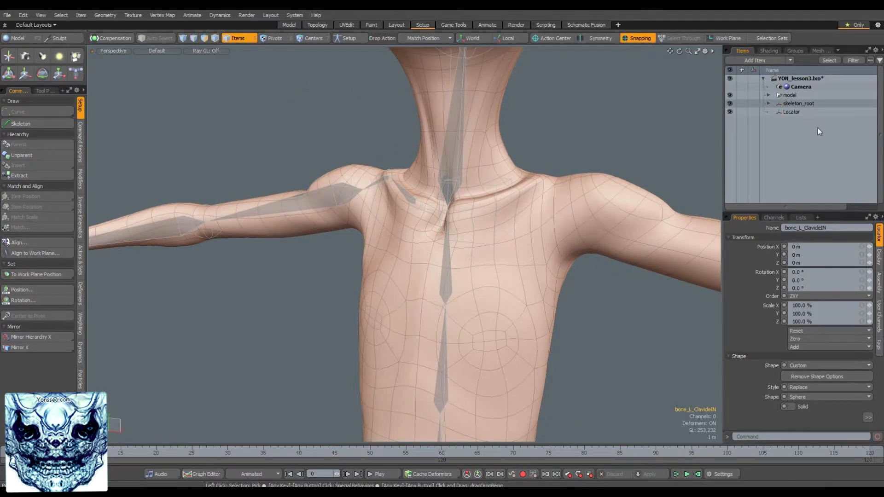
key("f")
left_click_drag(813, 153, 802, 152)
left_click_drag(518, 206, 510, 186)
left_click(516, 208)
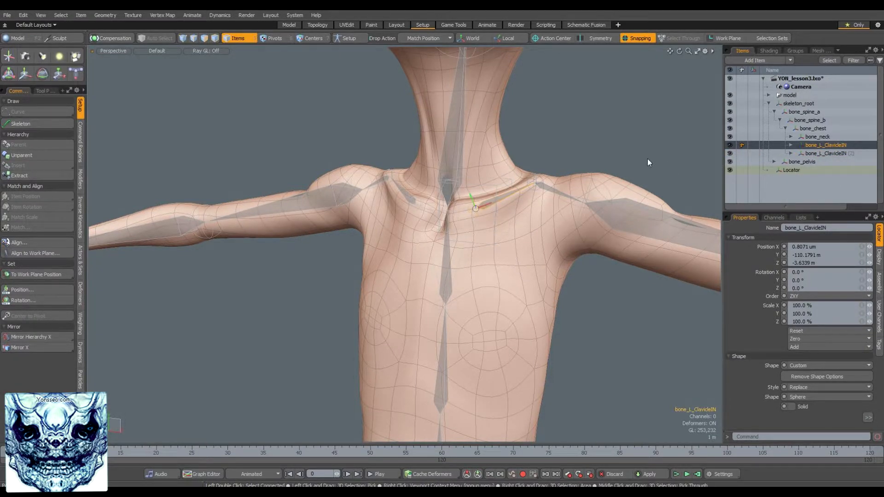
Examine the clavicle, arm and leg bones against the model with setup mode off.
left_click_drag(519, 209, 484, 232, "ctrl+alt")
left_click_drag(483, 233, 469, 120, "alt+shift")
left_click_drag(570, 256, 463, 322, "alt")
left_click(382, 186)
left_click_drag(529, 271, 511, 251, "alt")
left_click_drag(511, 251, 424, 277, "ctrl+alt")
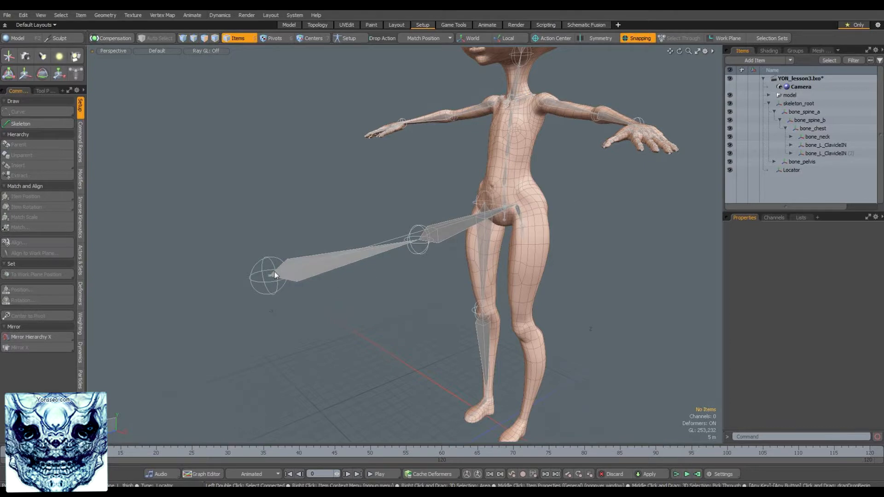
left_click_drag(543, 224, 509, 201, "alt")
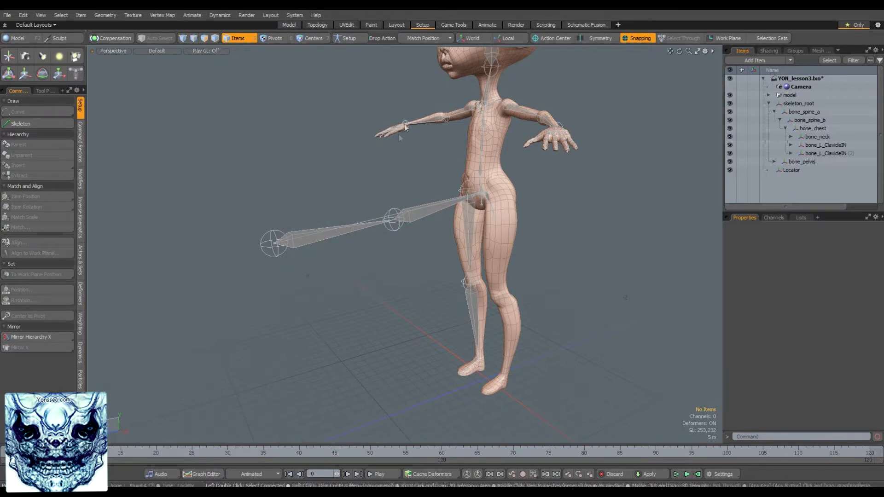
Change the drop action to Match and, in setup mode, match the locator to the top joint of the left thigh bone.
left_click(418, 40)
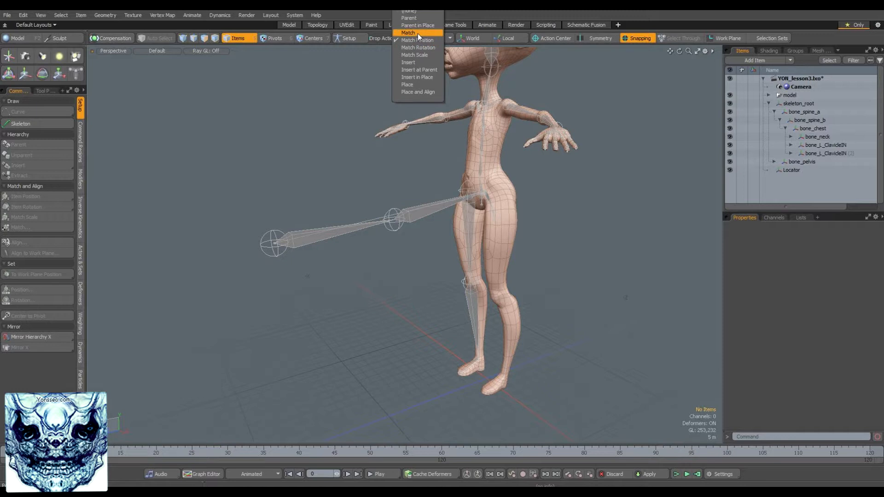
left_click(418, 33)
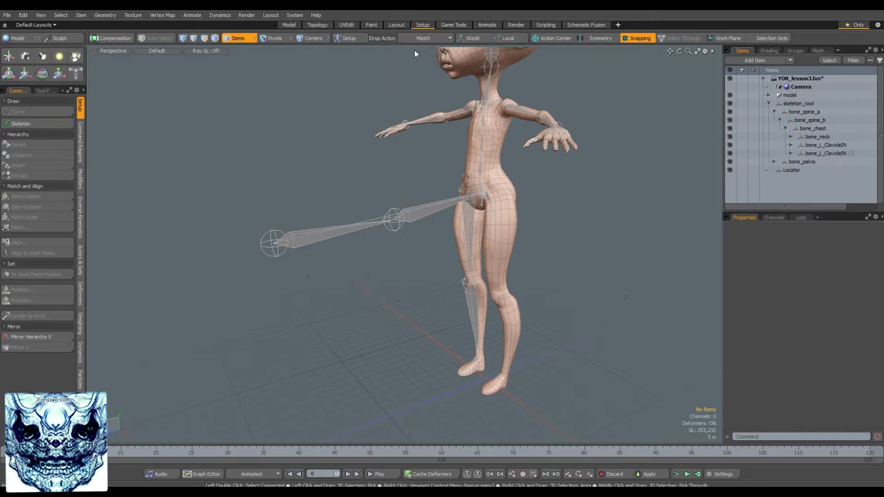
left_click(789, 170)
left_click_drag(453, 196, 546, 194, "alt")
left_click(348, 39)
left_click_drag(543, 224, 560, 278, "ctrl+alt")
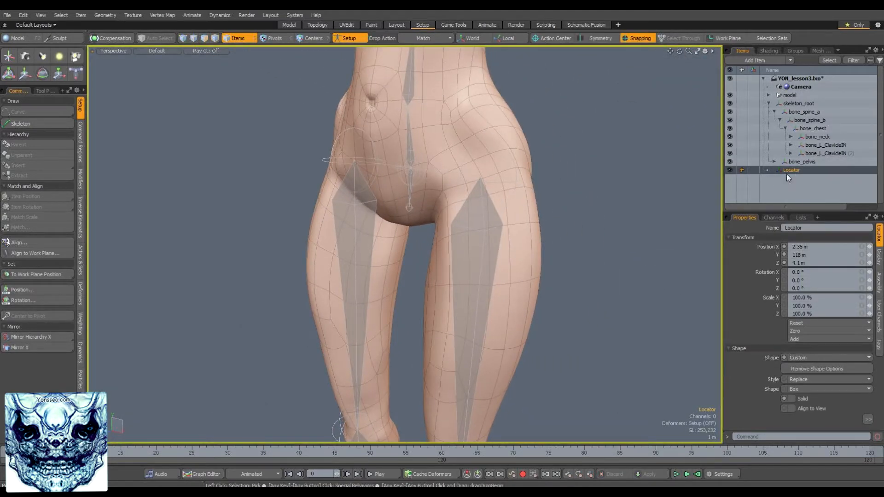
left_click_drag(475, 245, 477, 247)
left_click_drag(520, 266, 442, 240, "ctrl+alt")
Leave setup mode, find the displaced bone_L_thigh under bone_pelvis and match it to the locator at the left hip.
left_click(344, 40)
left_click_drag(543, 258, 403, 271, "ctrl+alt")
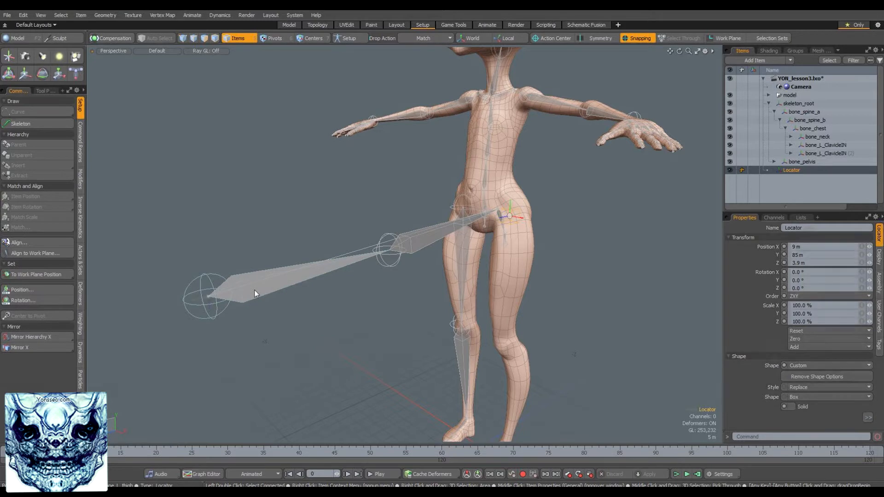
left_click(254, 289)
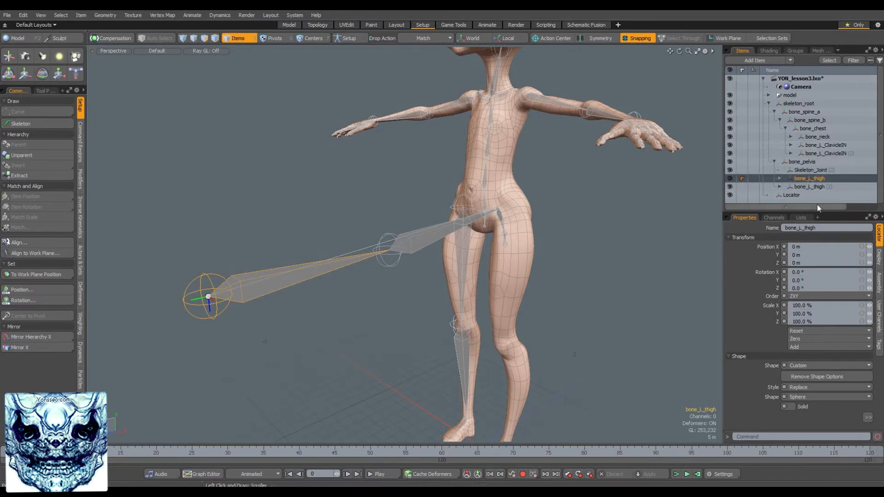
left_click_drag(818, 210, 818, 230)
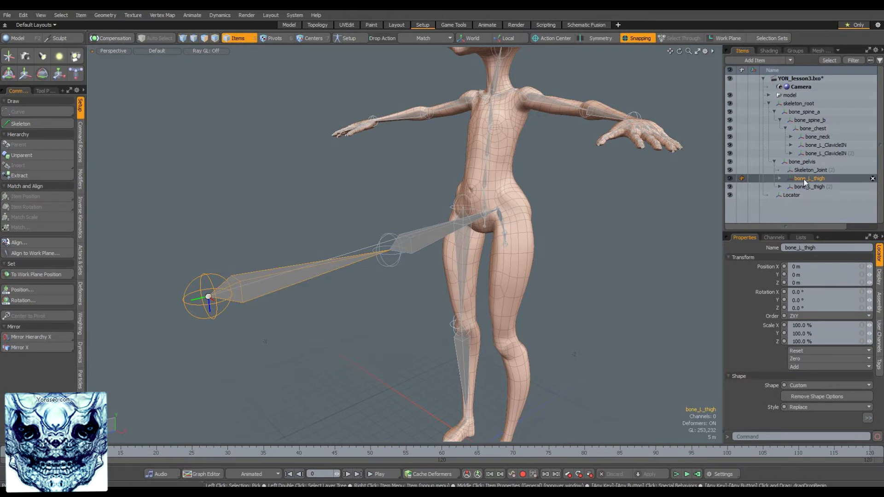
left_click_drag(803, 180, 583, 259)
left_click_drag(520, 226, 479, 285)
left_click(509, 279)
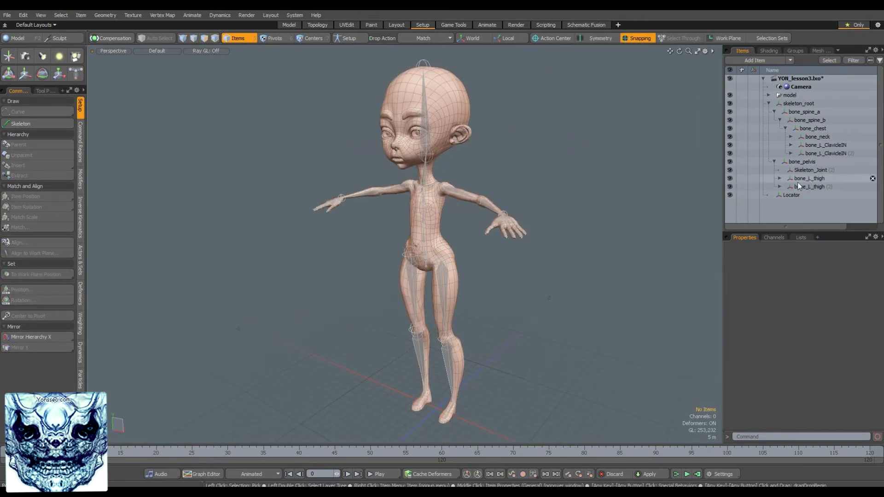
left_click_drag(473, 292, 487, 255, "alt")
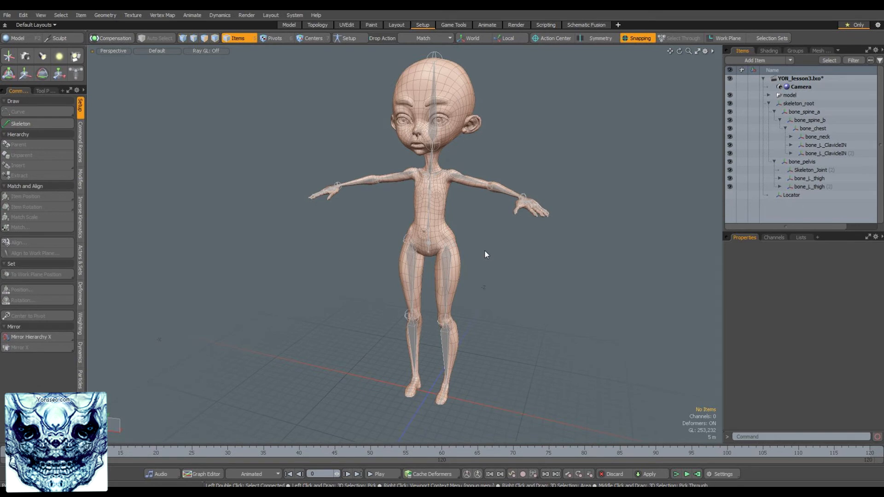